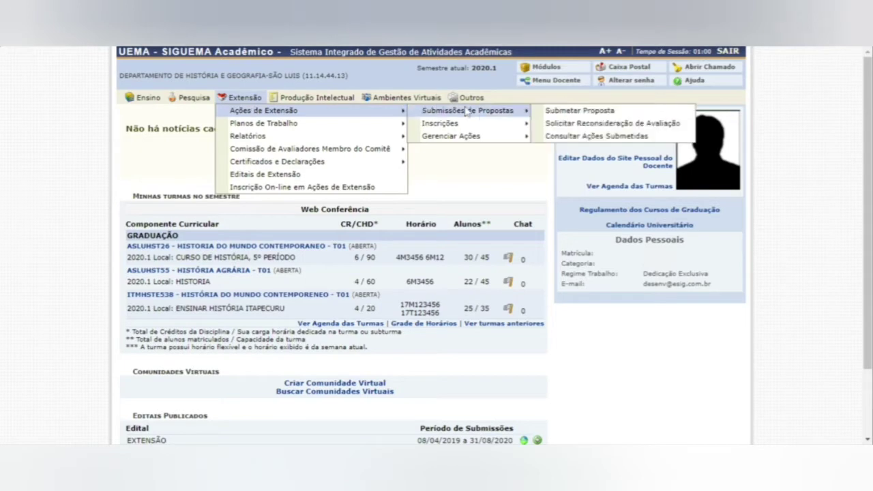
Step: Start a new extension action proposal of the type Programa
click(586, 111)
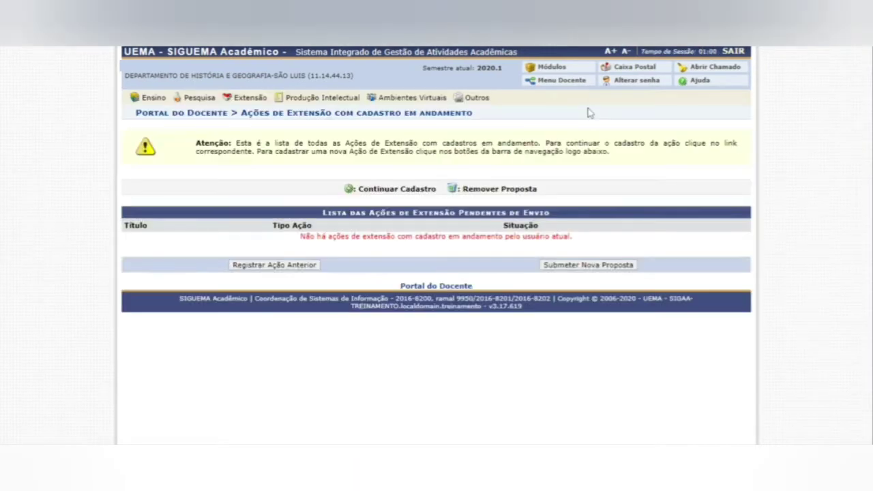
click(583, 264)
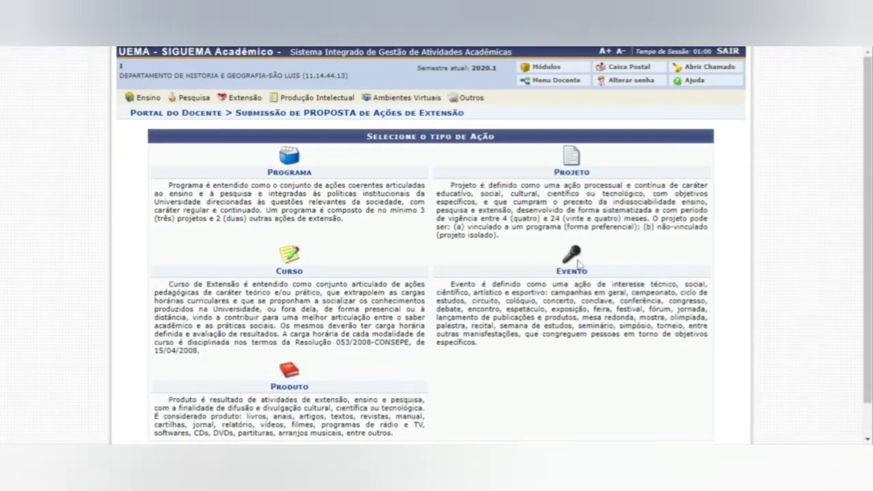
click(276, 170)
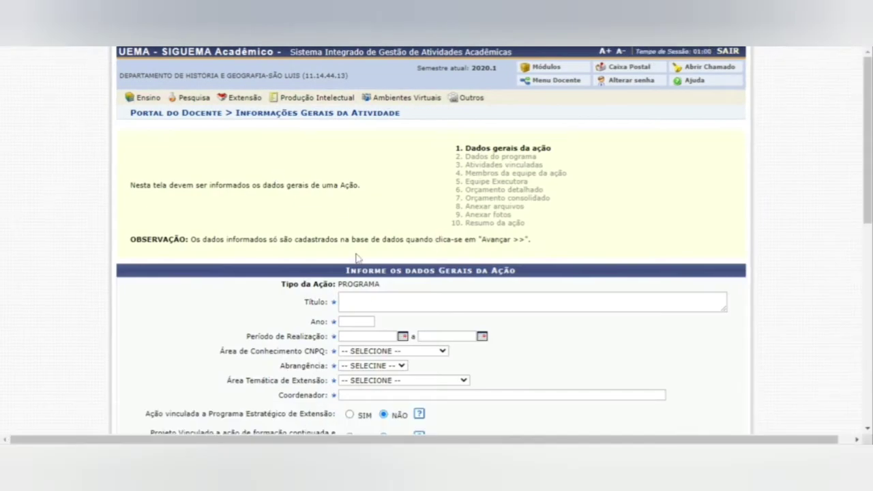
Step: Enter the title "[ESIG] PROGRAMA INSTITUCIONAL PARA O DESENVOLVIMENTO NA PRIMEIRA INFÂNCIA - ACOLHER" and set the year to 2020
click(362, 297)
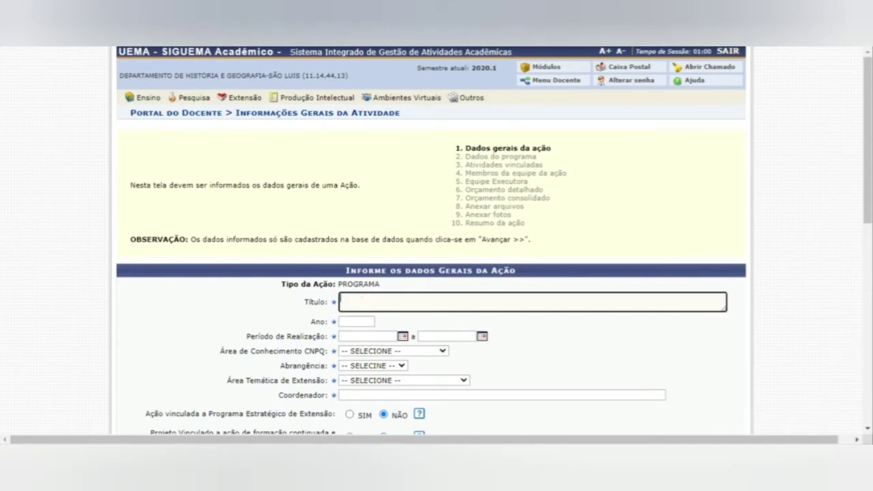
text(ESIG])
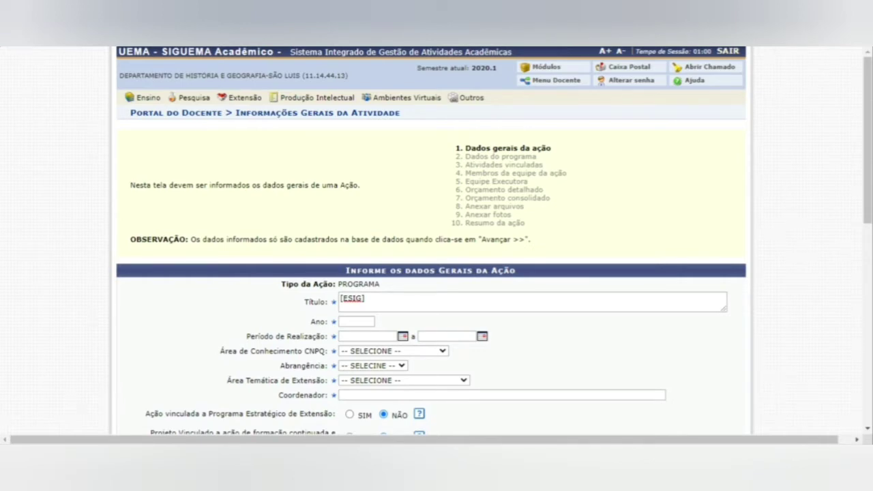
click(365, 298)
text(PROGRAMA INSTITUCIONAL PARA O DESENVOLVIMENTO NA PRIMEIRA INFÂNCIA - ACOLHER)
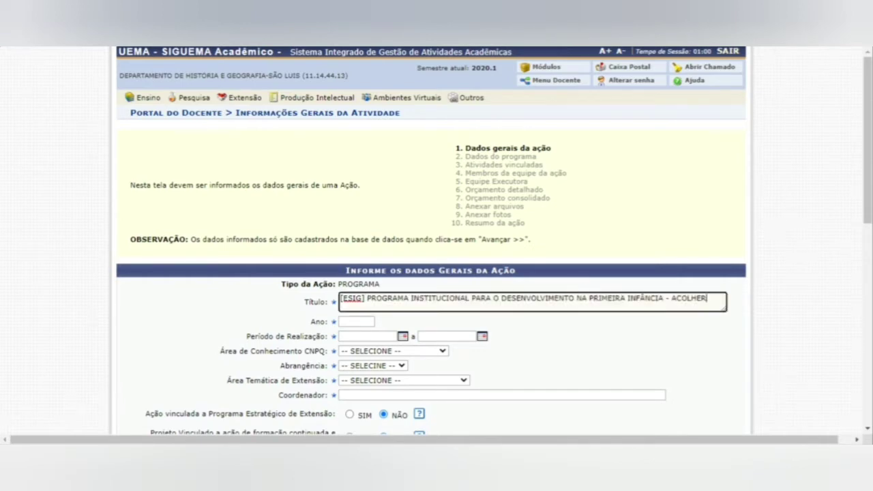
key(Tab)
text(2020)
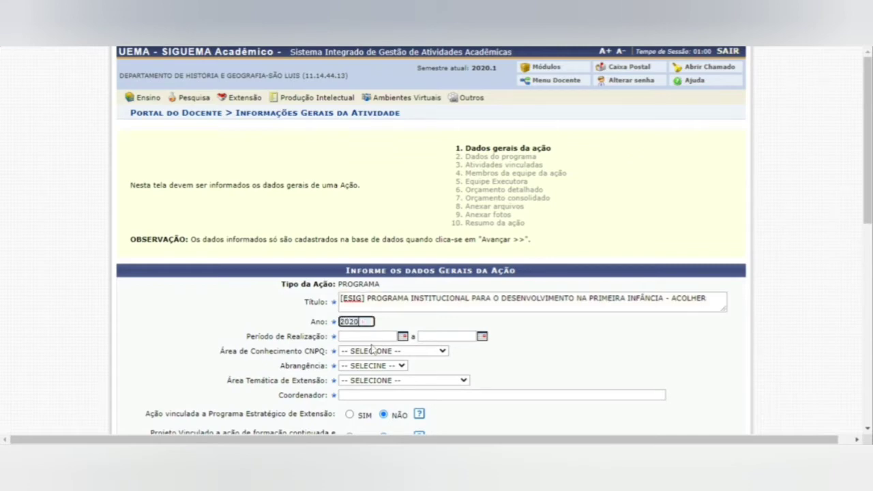
Step: Set the program's execution period to run from 01/09/2020 to 30/07/2021
key(Tab)
text(13/04/2020)
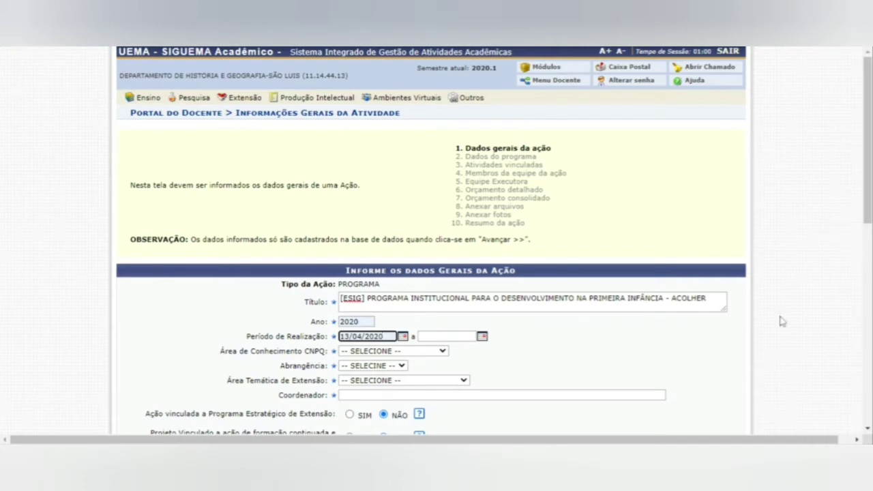
double_click(345, 336)
text(01)
double_click(355, 337)
text(09)
click(439, 336)
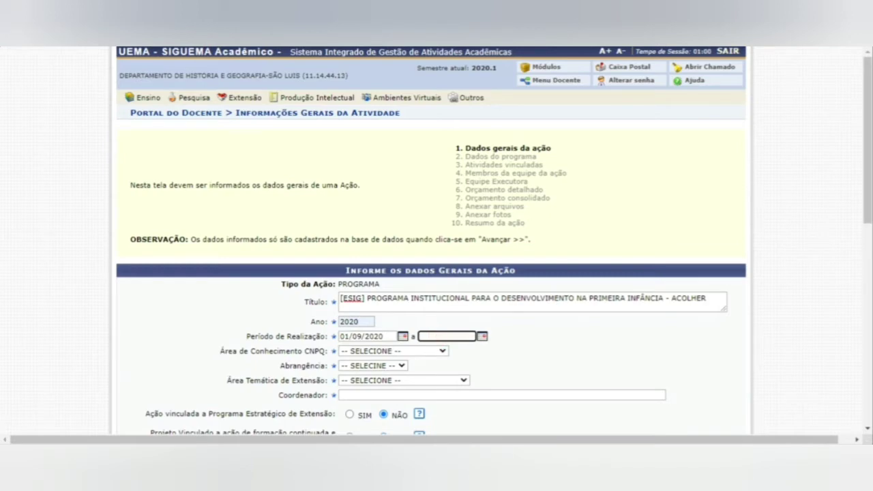
text(30/07/2021)
Step: Set the CNPQ knowledge area to Ciências Humanas, the scope to Local and the extension thematic area to SAÚDE
click(424, 344)
click(424, 348)
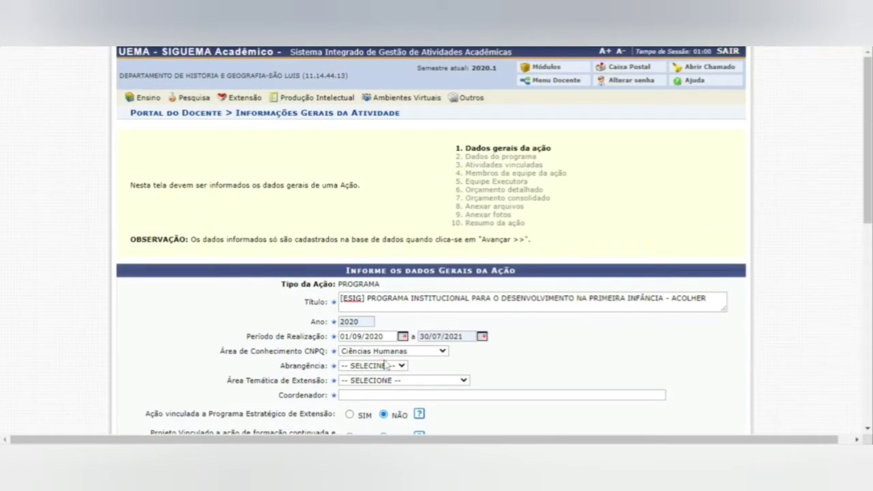
click(386, 365)
scroll(368, 286, down, 2)
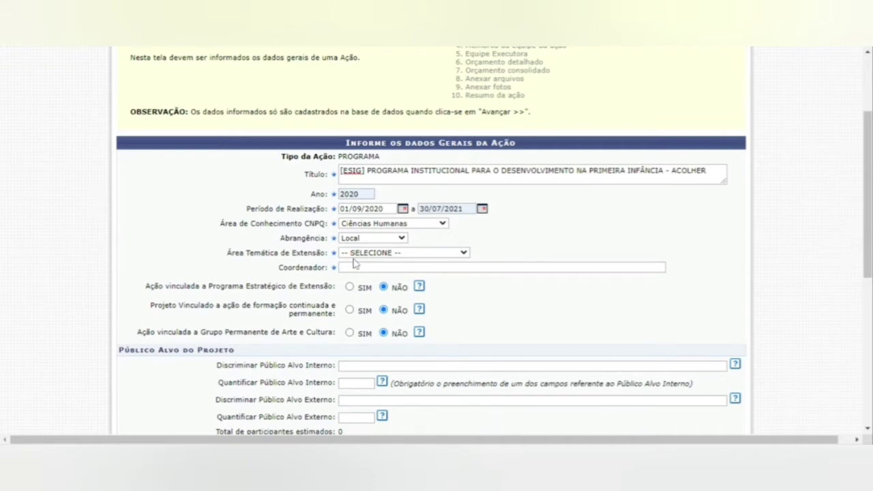
click(356, 254)
click(380, 317)
Step: Enter the coordinator's name in the general data of the action
scroll(380, 318, down, 2)
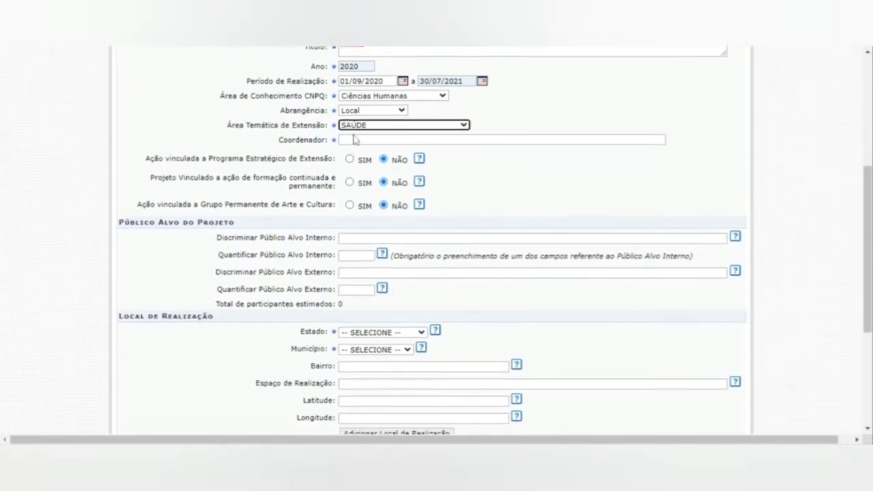
click(354, 139)
scroll(318, 156, up, 4)
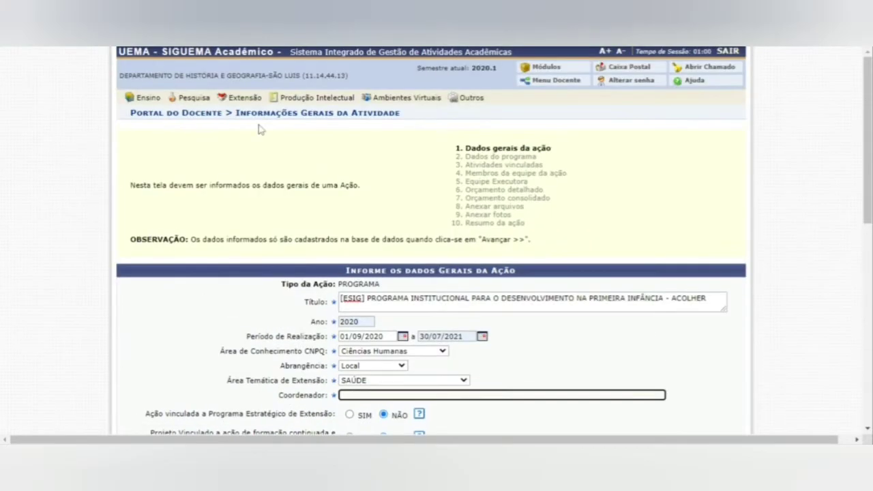
click(228, 71)
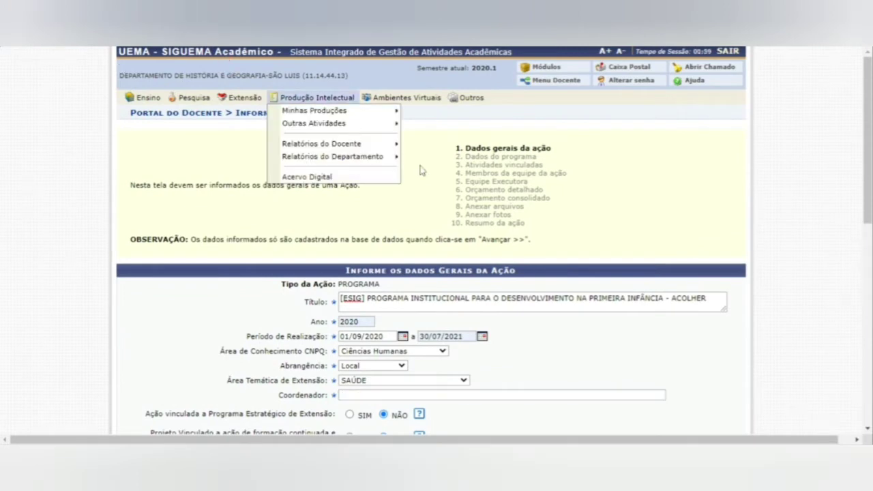
scroll(421, 170, down, 5)
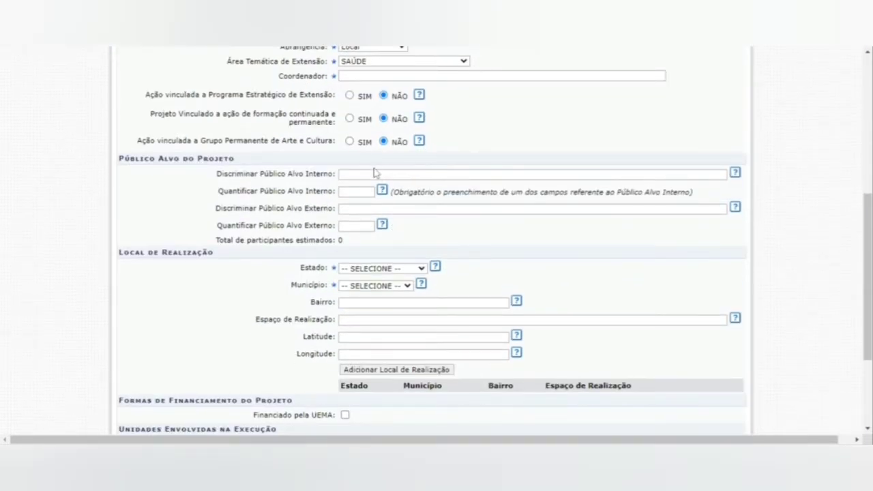
click(380, 76)
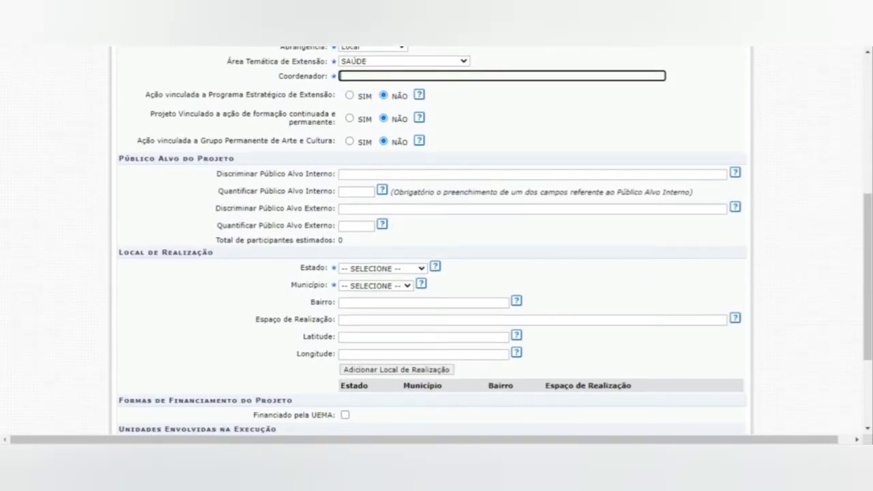
text(ISAAC)
Step: Paste the description of scholarship students enrolled in Uema undergraduate courses as the internal target audience and set its quantity to 30
click(357, 175)
key(ctrl+v)
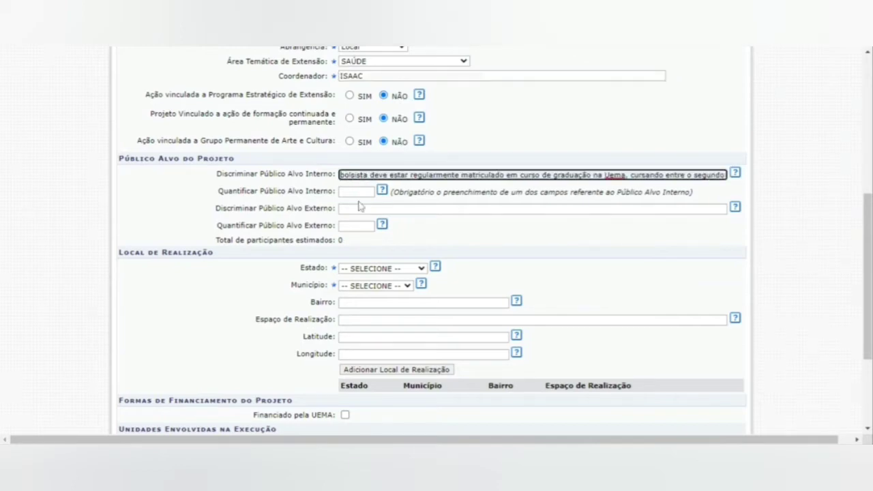
click(356, 193)
text(30)
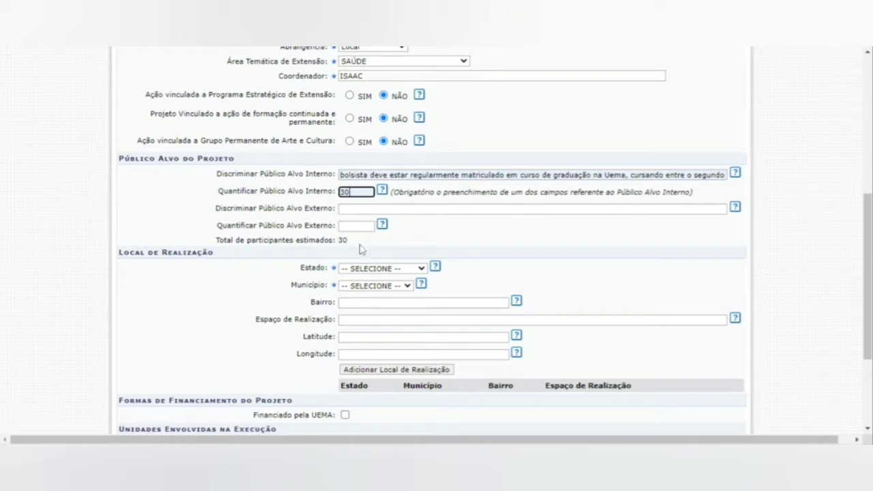
Step: Add an execution location with the state Maranhão and the municipality SAO LUIS
scroll(376, 261, down, 2)
click(348, 140)
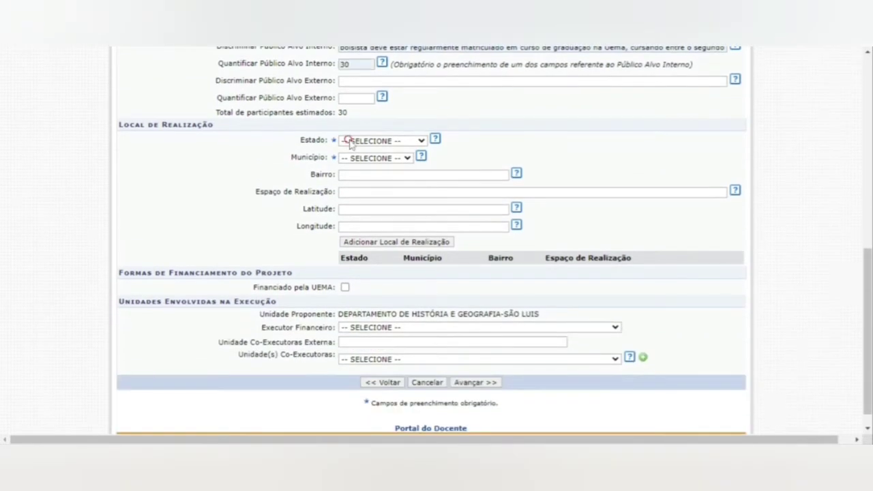
scroll(350, 162, down, 6)
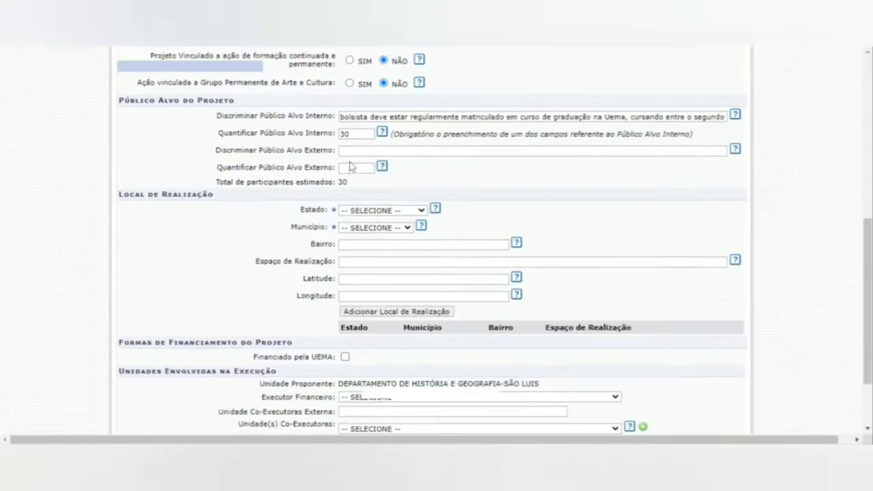
click(387, 204)
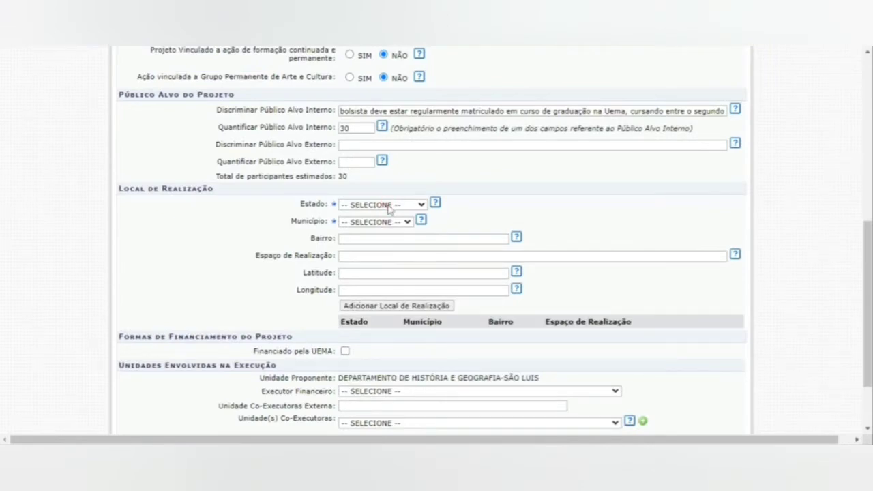
click(407, 313)
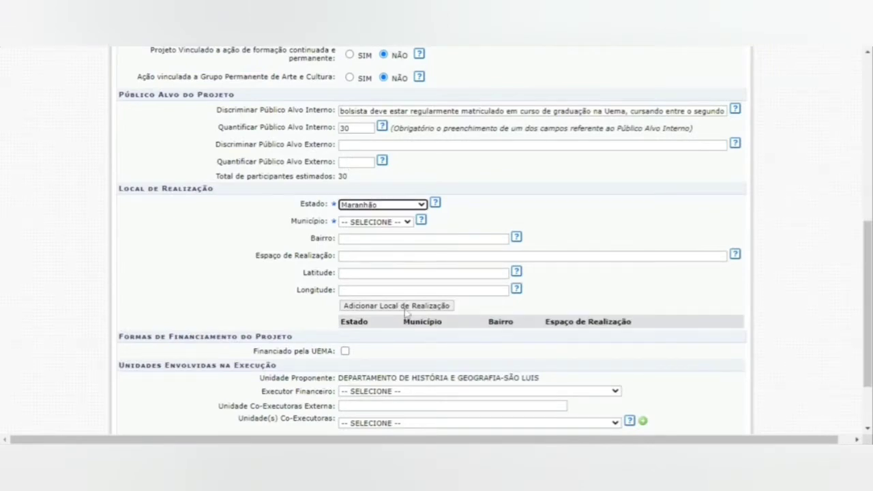
click(376, 221)
text(sao luis)
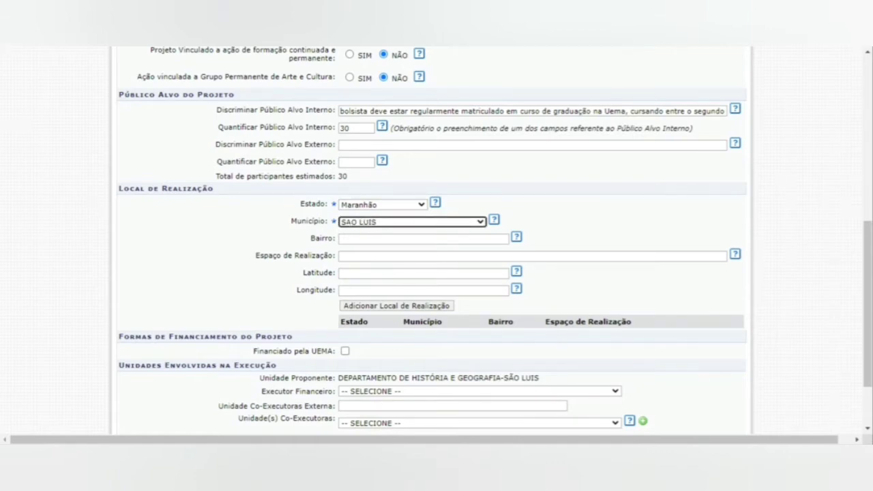
scroll(414, 285, down, 3)
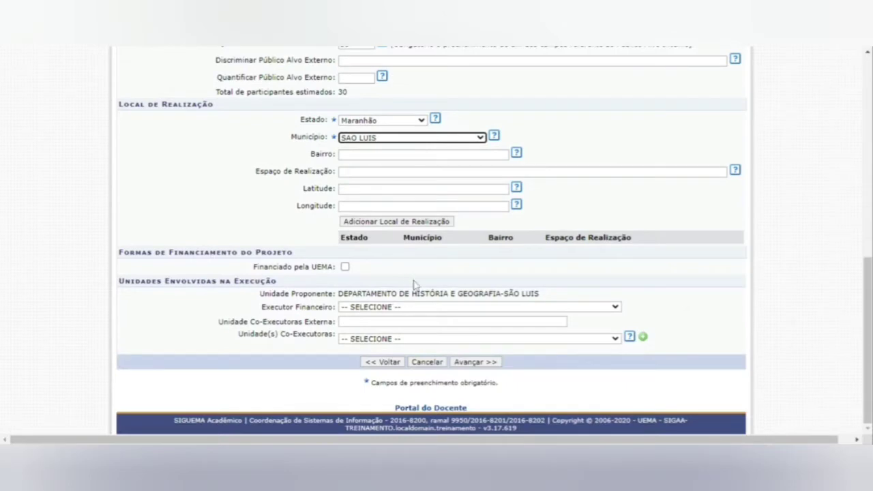
click(409, 224)
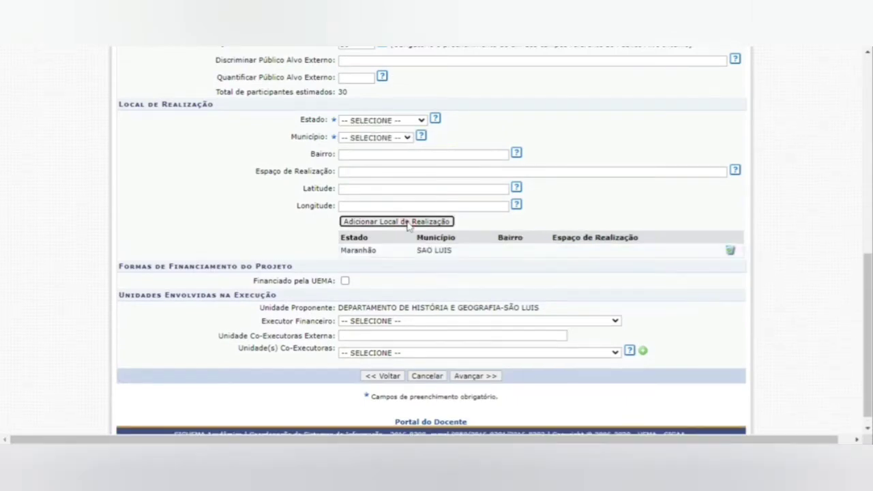
Step: Mark the project as funded by UEMA through FAEX/PROEXAE and choose the [ESIG] Programa Institucional extension call
click(345, 281)
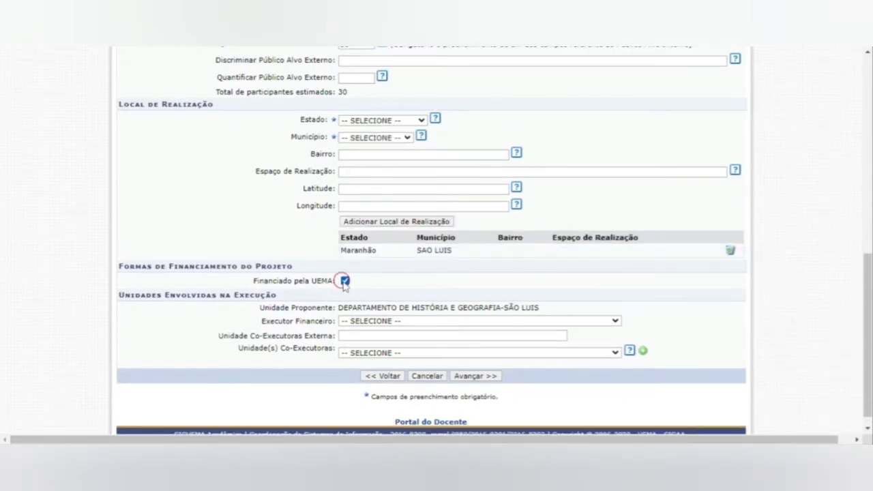
click(488, 279)
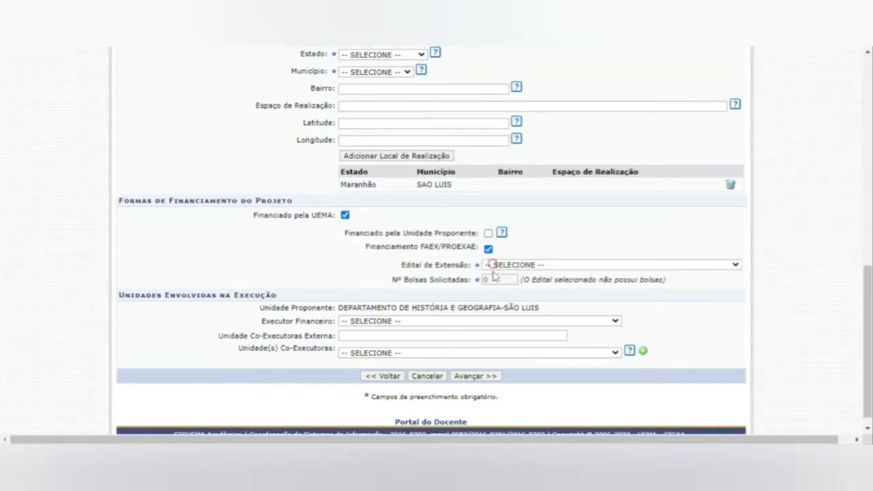
click(494, 276)
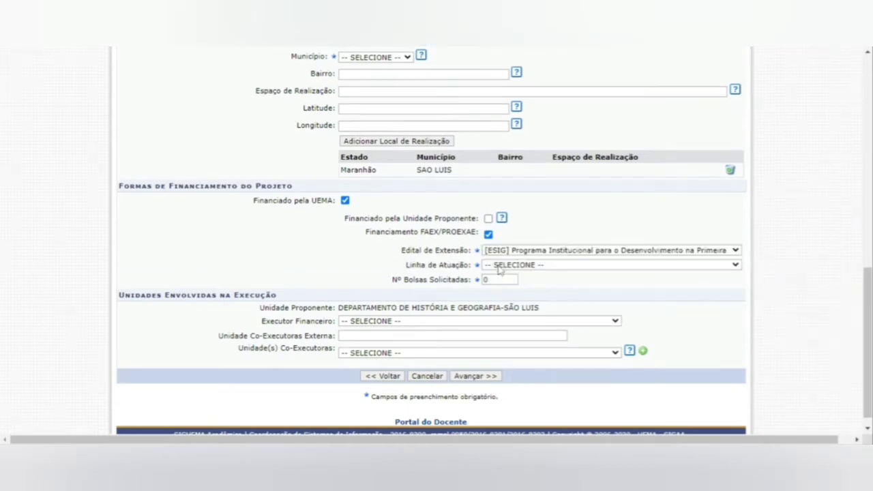
Step: Set the line of action to LINHA TESTE, request 1 scholarship and advance to the program data
click(499, 265)
click(504, 276)
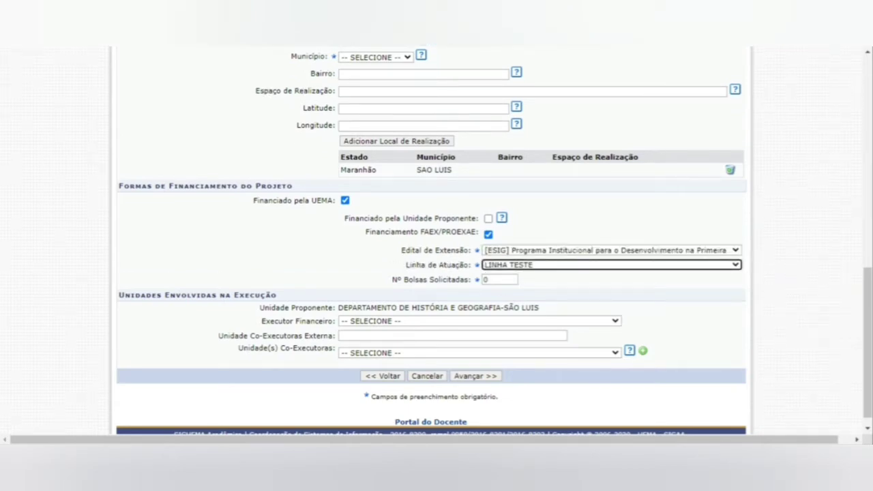
key(Tab)
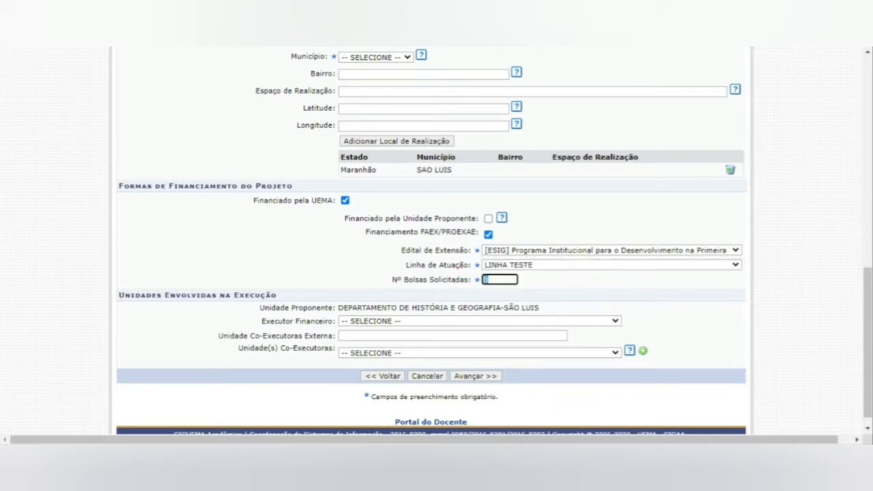
text(1)
click(387, 262)
click(467, 379)
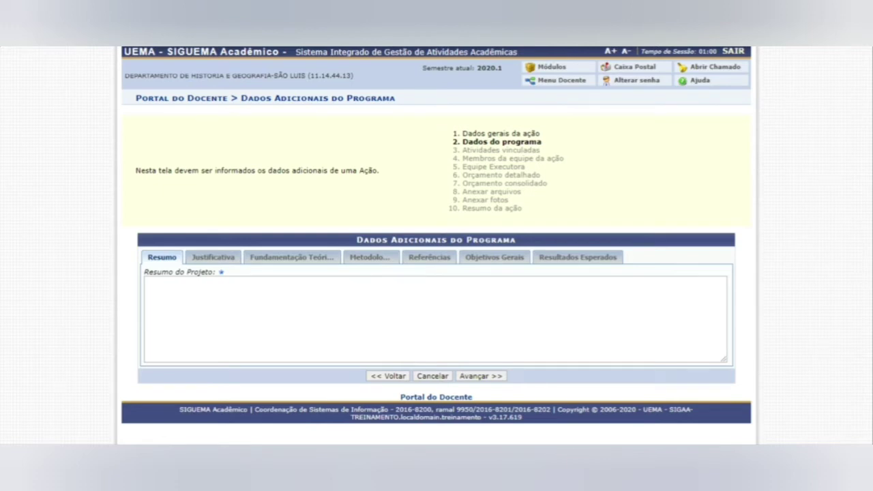
Step: Fill the project summary with the word "Resumo" copied from its own label
double_click(154, 272)
key(ctrl+c)
click(198, 333)
key(ctrl+v)
Step: Fill the project justification with the word "Justificativa" copied from its own label
click(212, 257)
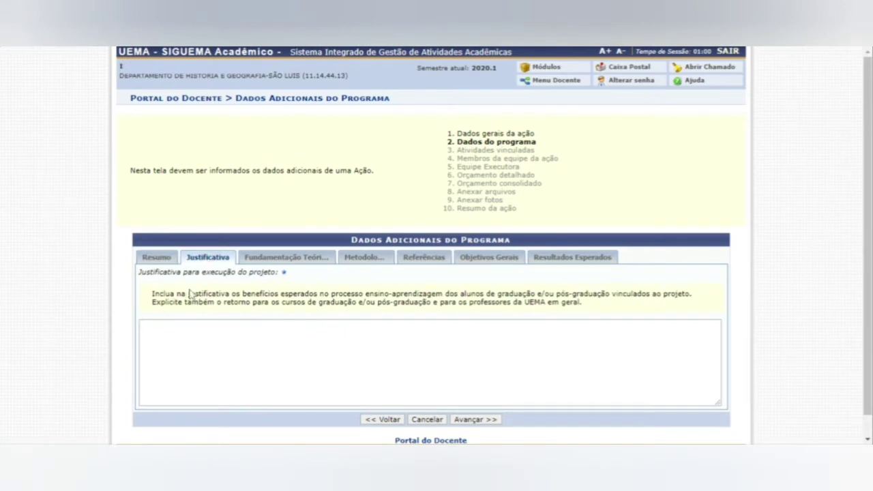
double_click(155, 273)
key(ctrl+c)
click(171, 332)
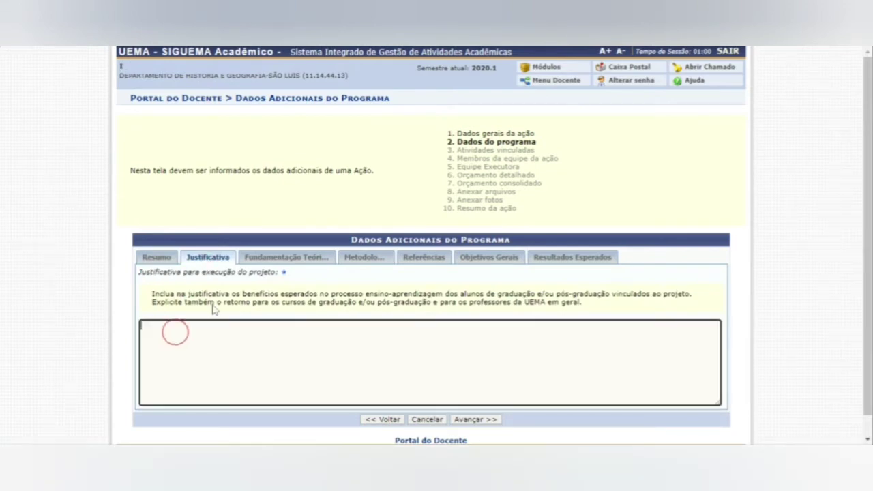
key(ctrl+v)
Step: Fill the theoretical foundation with the word "Fundamentação" copied from its own label
click(252, 259)
double_click(167, 272)
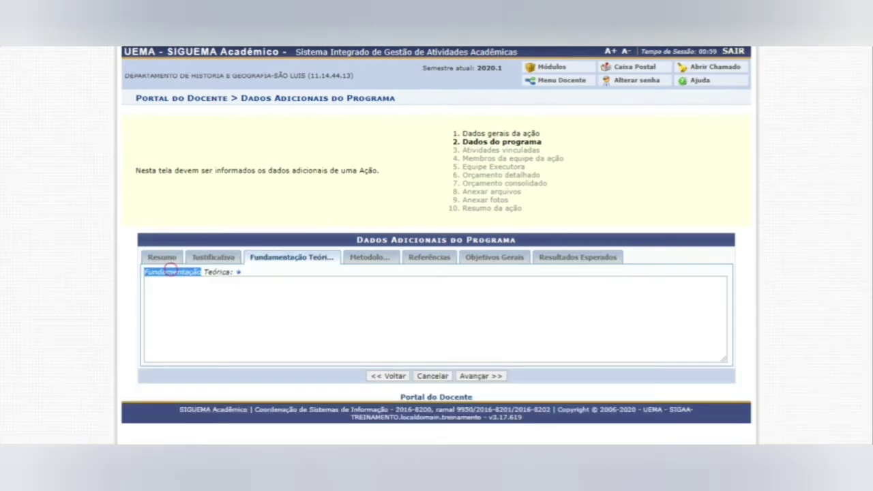
key(ctrl+c)
click(196, 322)
key(ctrl+v)
Step: Fill the project development methodology with the word "Metodologia" copied from its own label
click(368, 258)
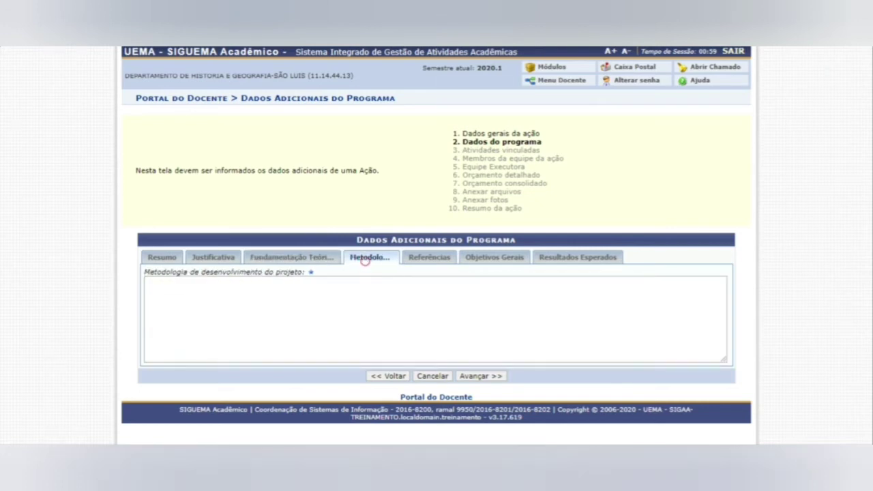
double_click(164, 272)
key(ctrl+c)
click(215, 308)
key(ctrl+v)
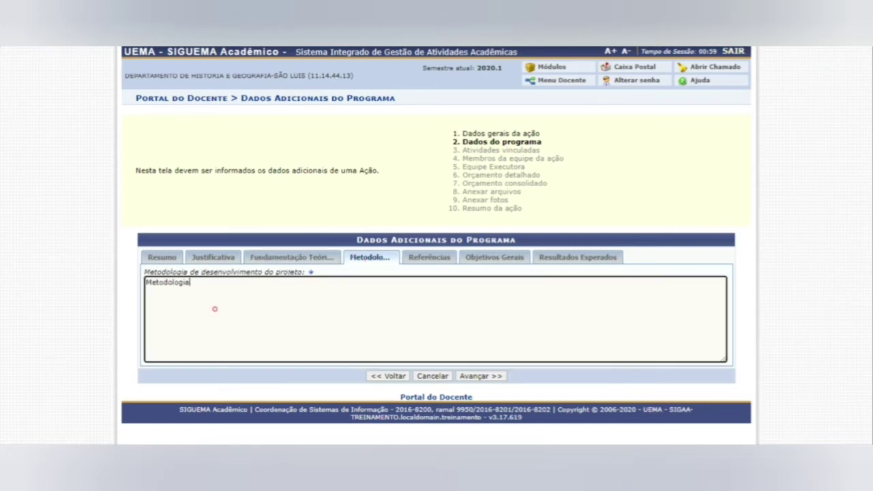
Step: Fill the project references with the word "Referências" copied from its own label
click(430, 258)
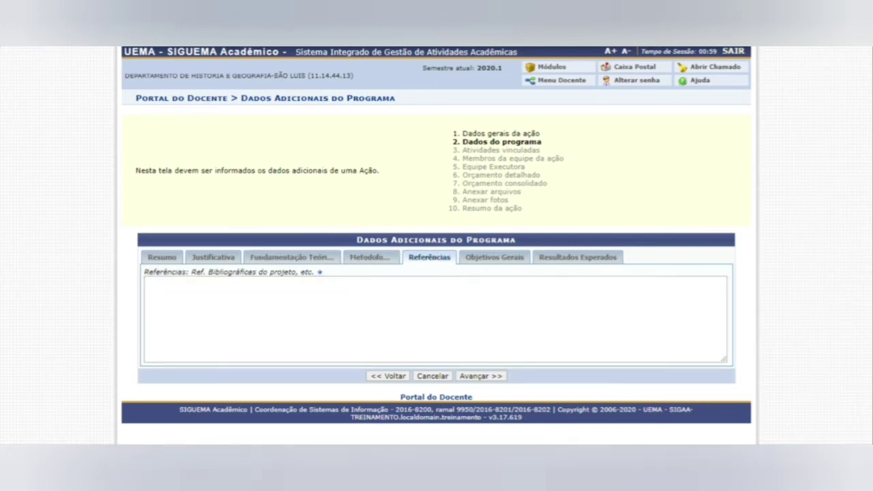
double_click(164, 272)
key(ctrl+c)
click(197, 307)
key(ctrl+v)
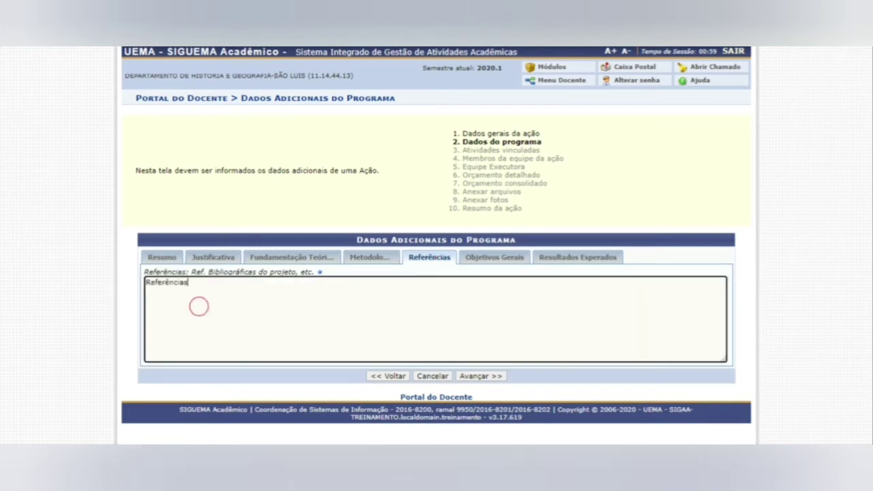
Step: Fill the general objectives with the word "Objetivos" copied from its own label
click(496, 258)
double_click(161, 272)
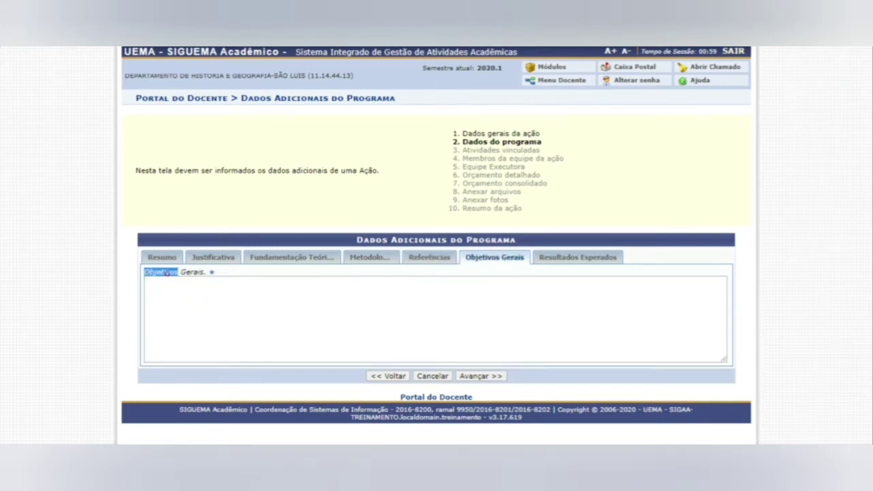
key(ctrl+c)
click(197, 306)
key(ctrl+v)
Step: Fill the expected results with the word "Resultados" copied from its own label and advance to the linked activities
click(587, 258)
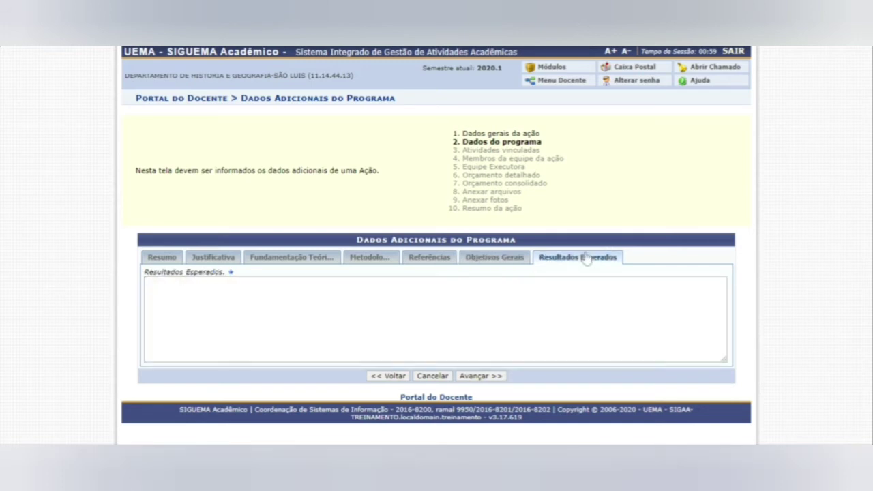
double_click(163, 272)
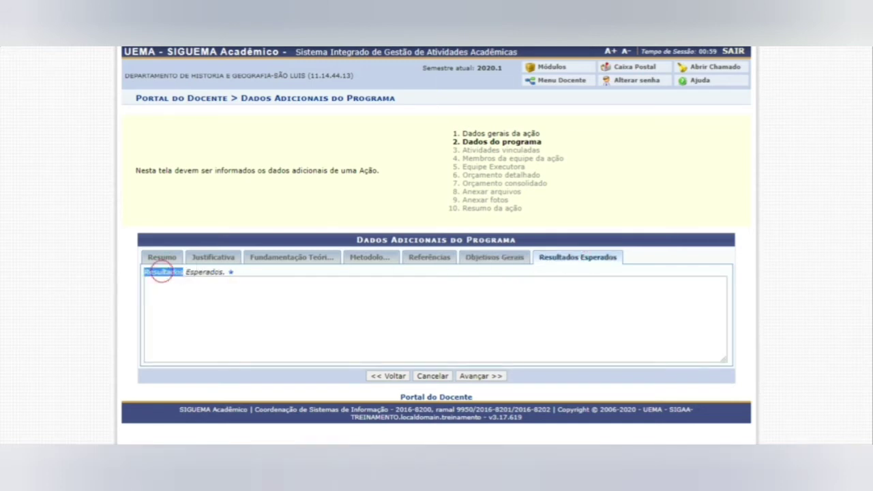
key(ctrl+c)
click(221, 312)
key(ctrl+v)
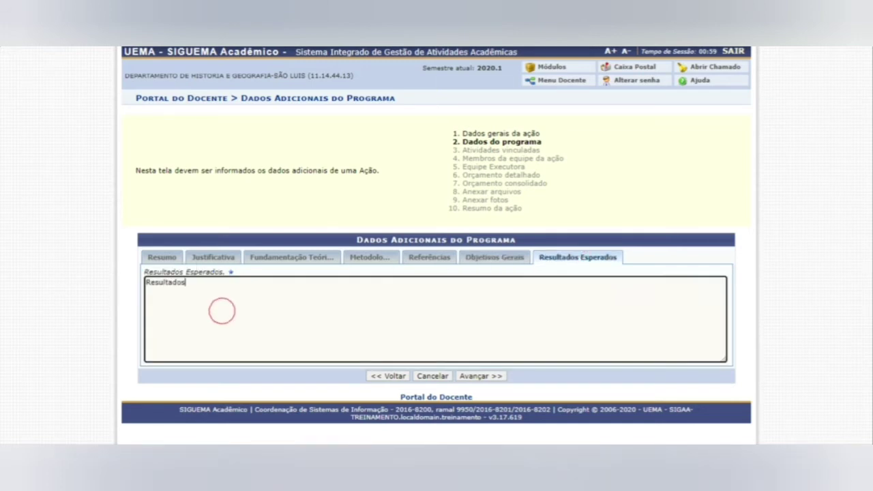
click(480, 377)
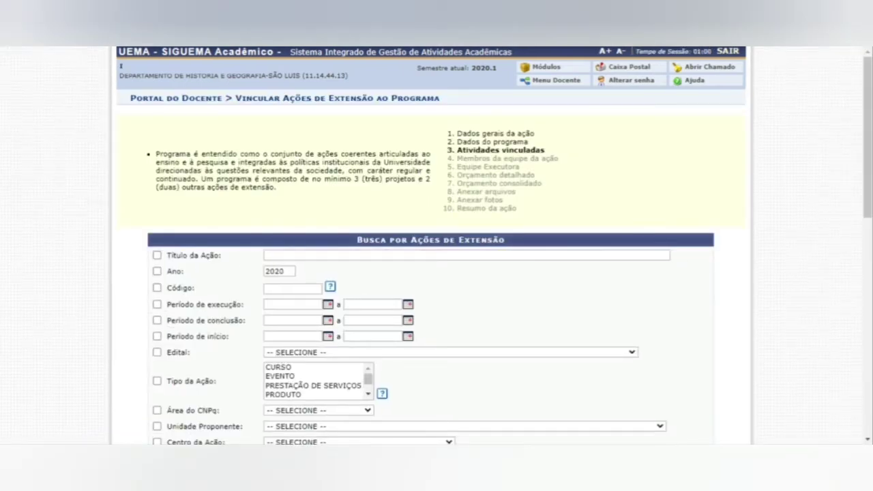
Step: Look over the extension action search and linked actions lists, and advance to the team members without linking any action
scroll(478, 382, down, 5)
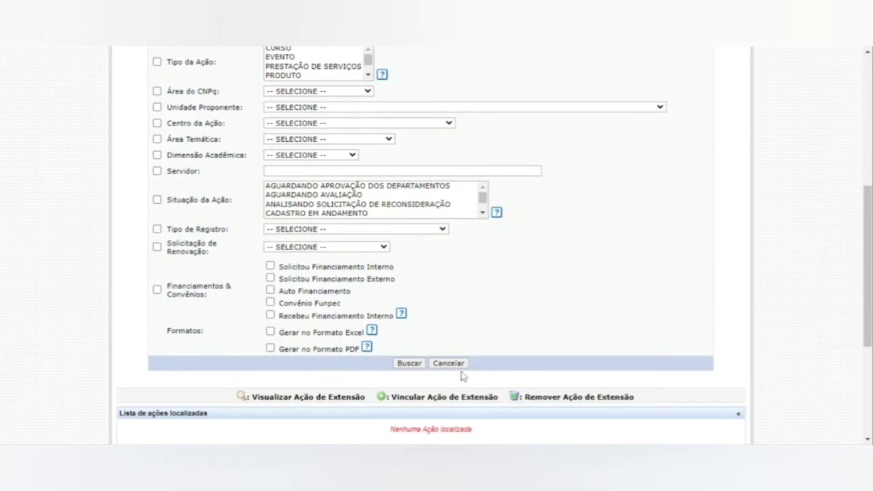
scroll(457, 375, down, 2)
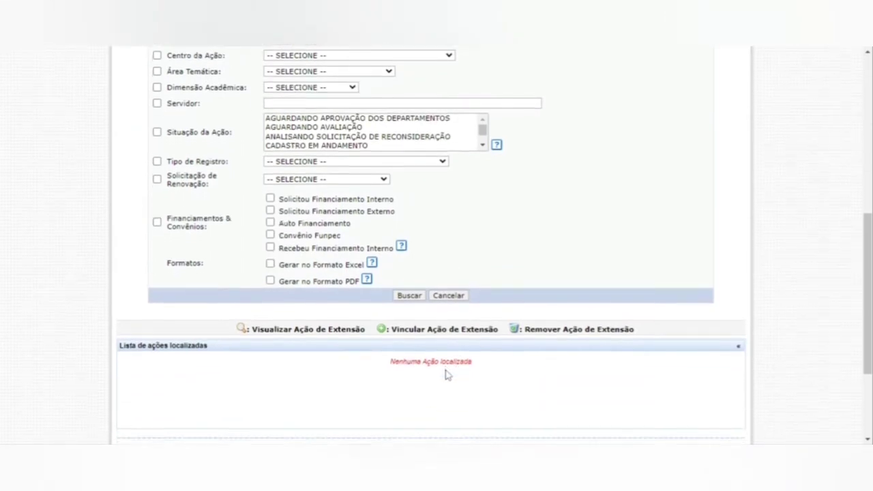
scroll(446, 376, down, 3)
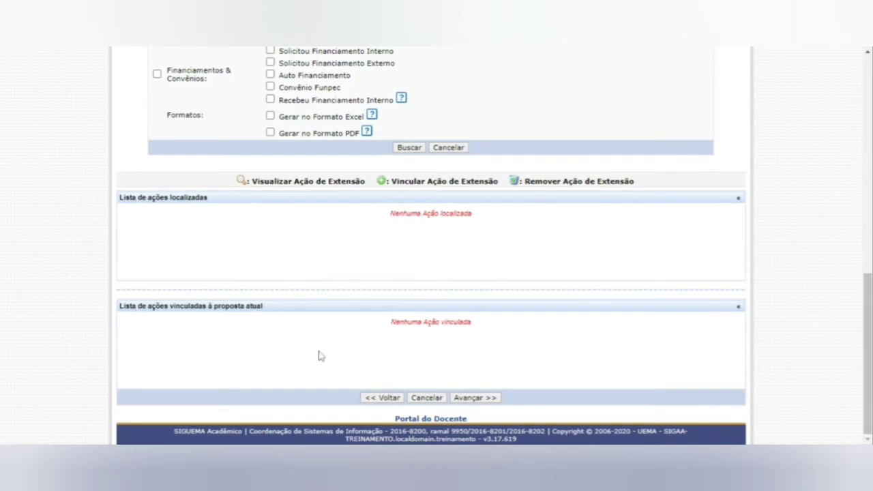
scroll(319, 355, up, 10)
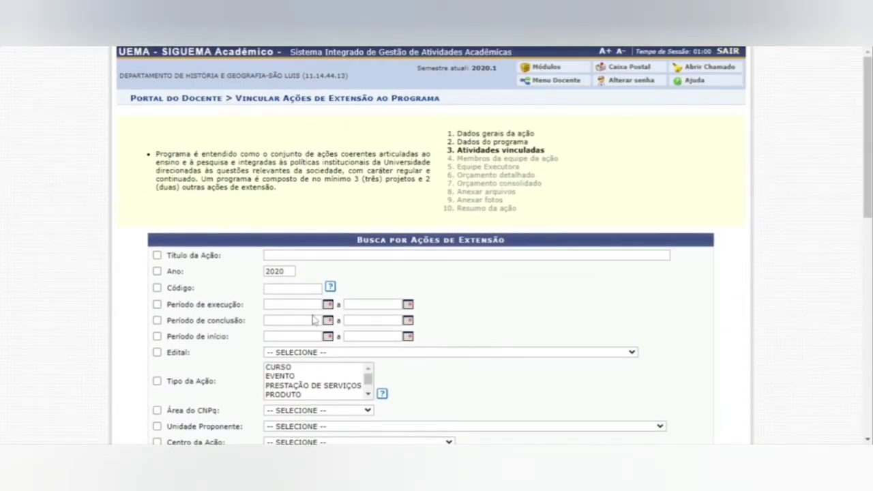
scroll(313, 320, down, 10)
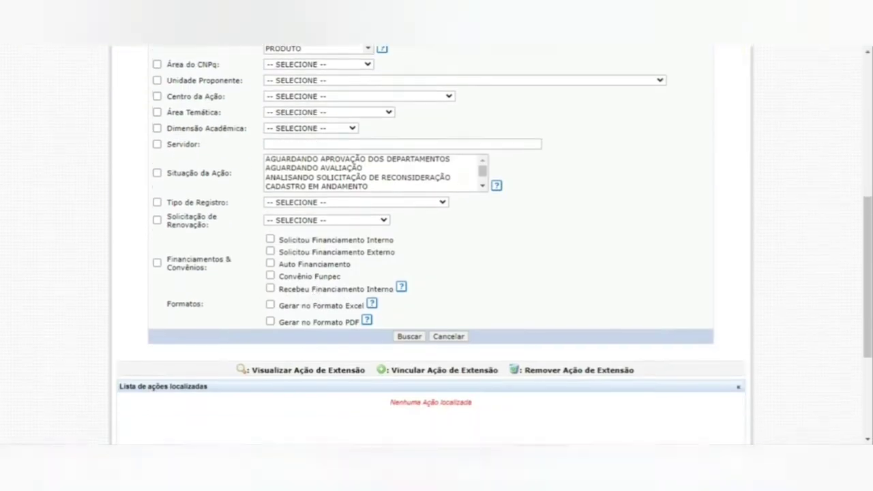
click(475, 398)
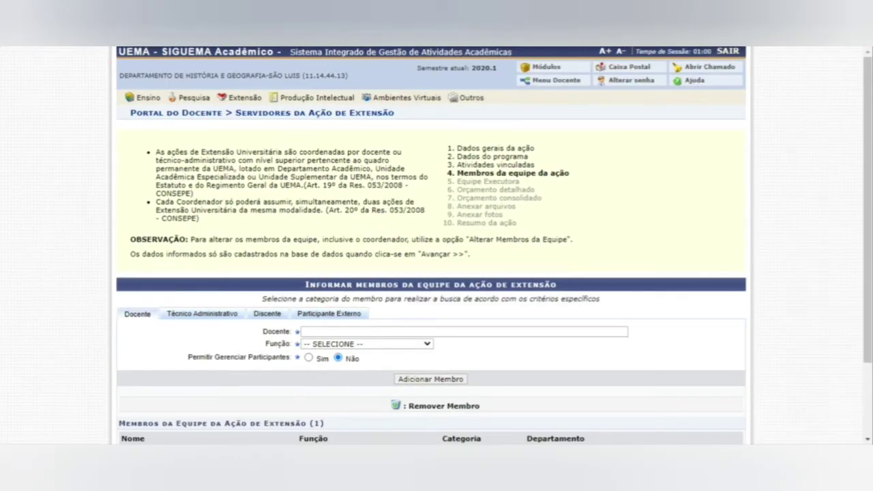
Step: Add a teacher to the team by name with the function ORIENTADOR and permission to manage participants
scroll(431, 272, down, 3)
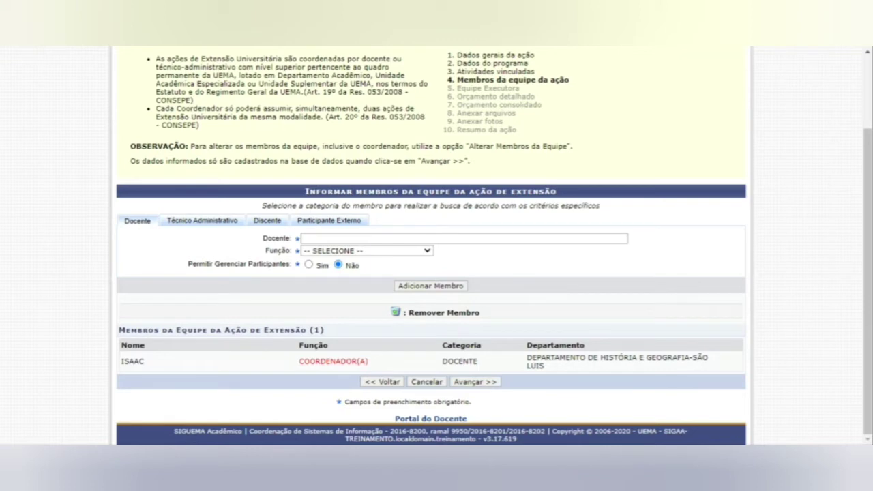
click(325, 238)
text(Itaan)
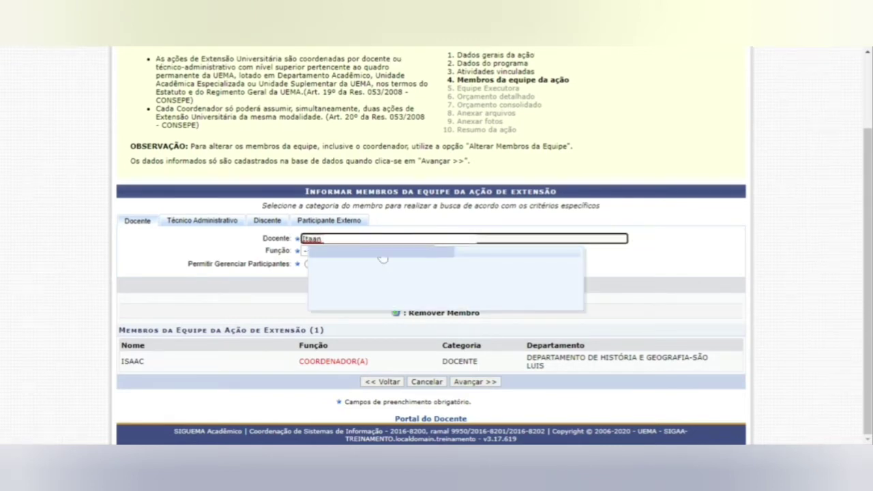
click(384, 254)
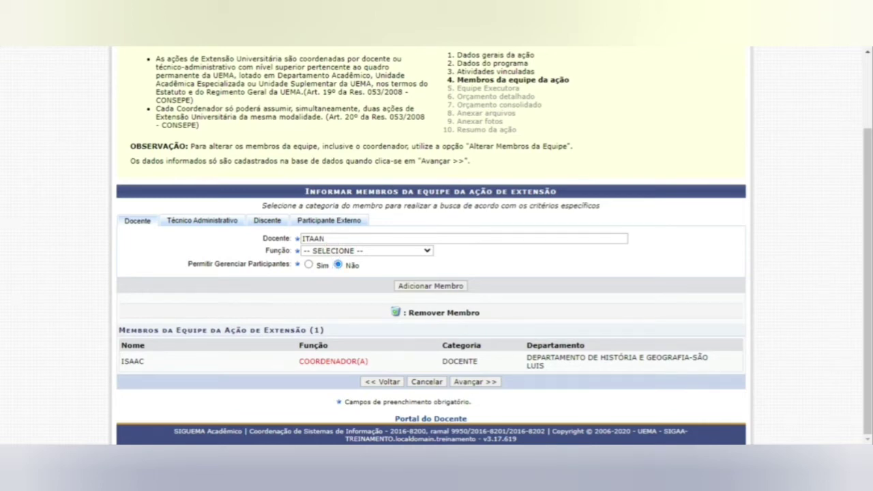
click(333, 303)
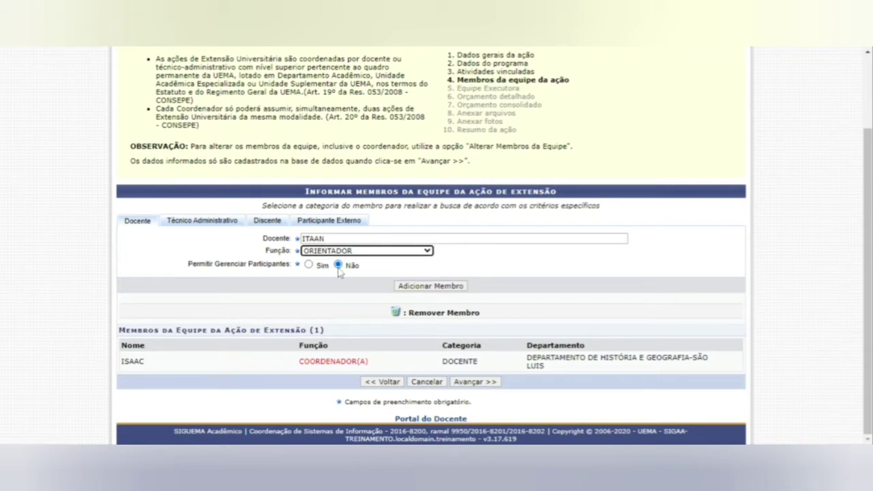
click(309, 266)
click(429, 287)
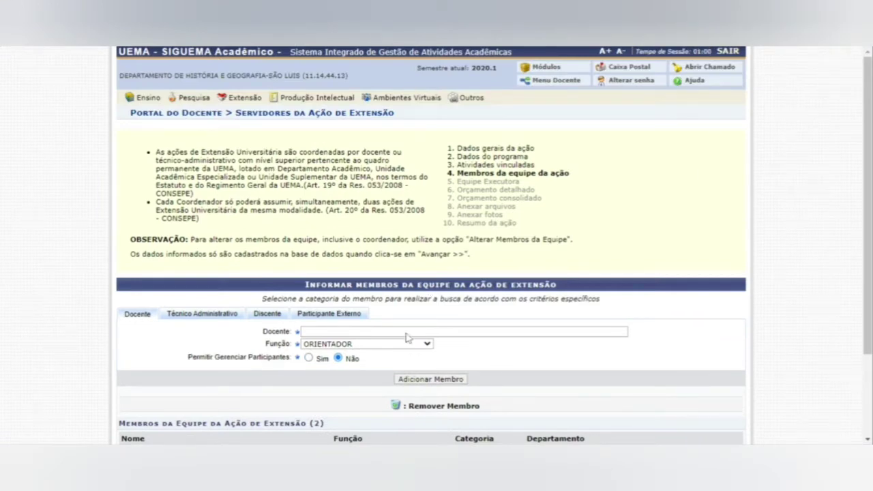
Step: Add a student to the team, found by enrolment number, with the function ALUNO(A) VOLUNTARIO(A)
click(266, 314)
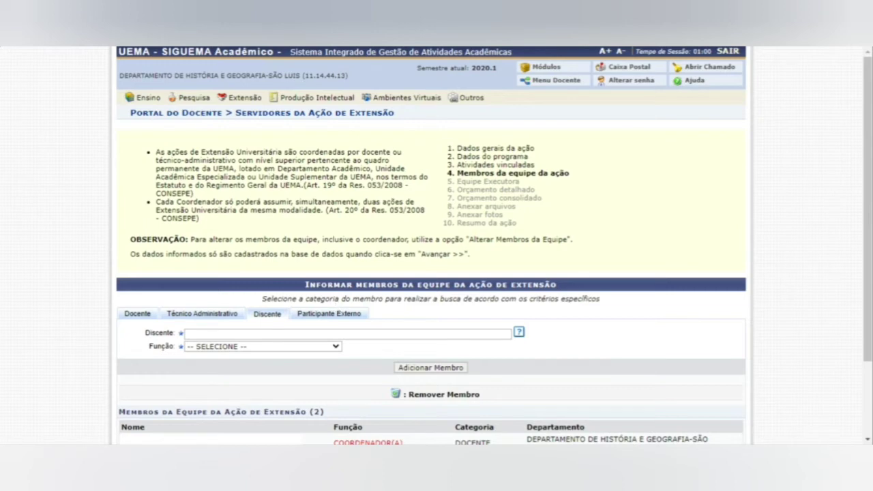
click(268, 333)
text(201746)
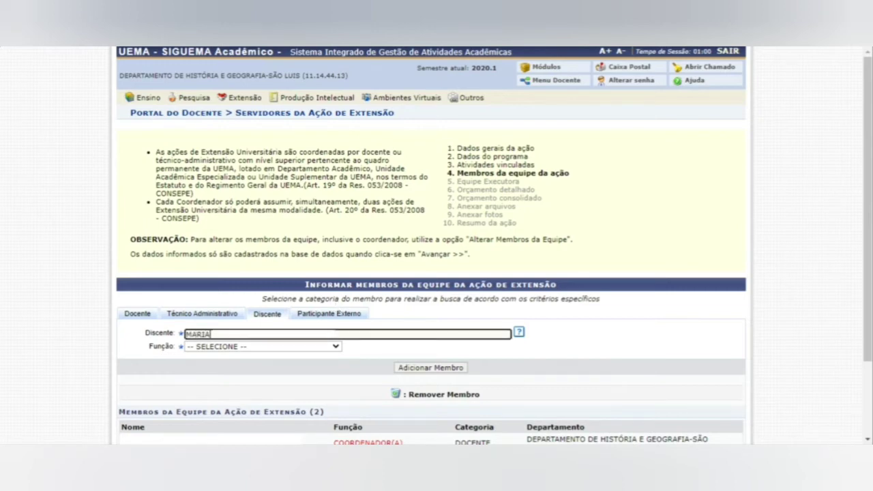
click(223, 351)
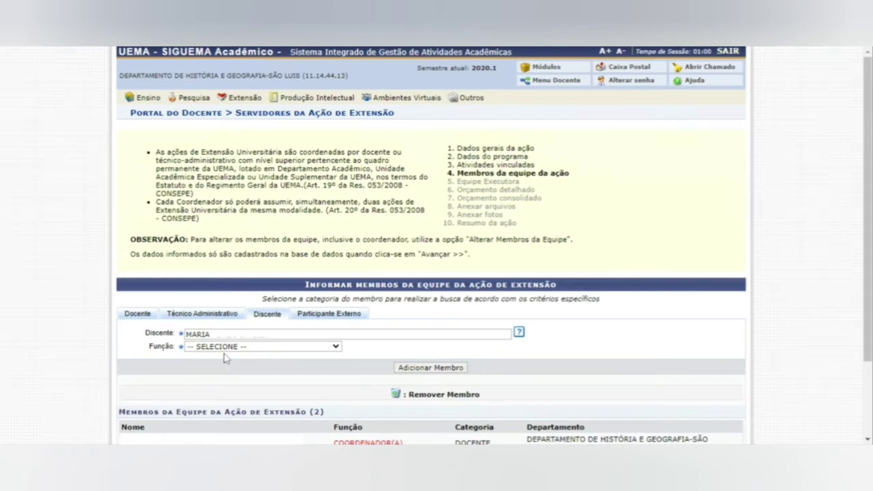
click(225, 346)
click(259, 368)
click(412, 368)
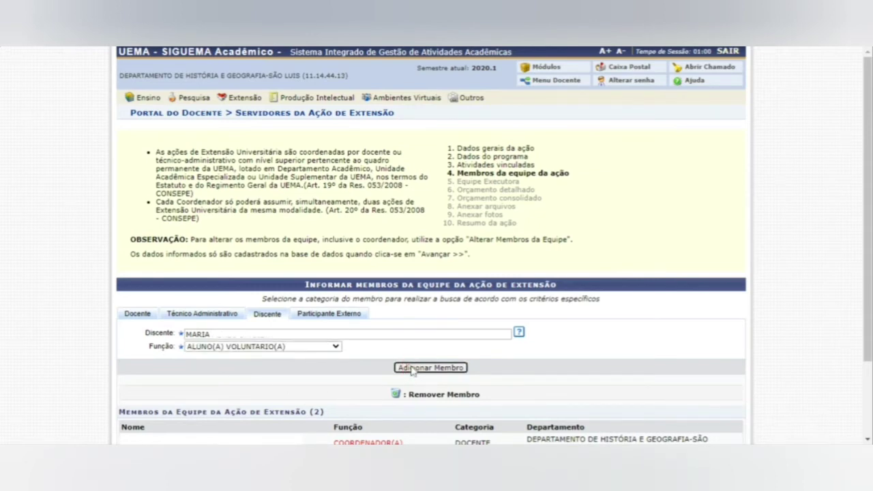
Step: Review the team member list and the teacher function options, and advance to the objectives and expected results
scroll(412, 369, down, 2)
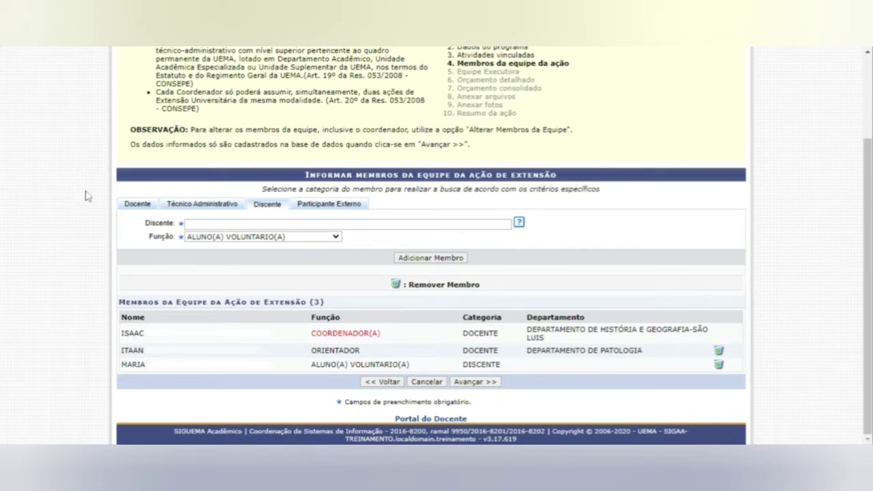
click(130, 204)
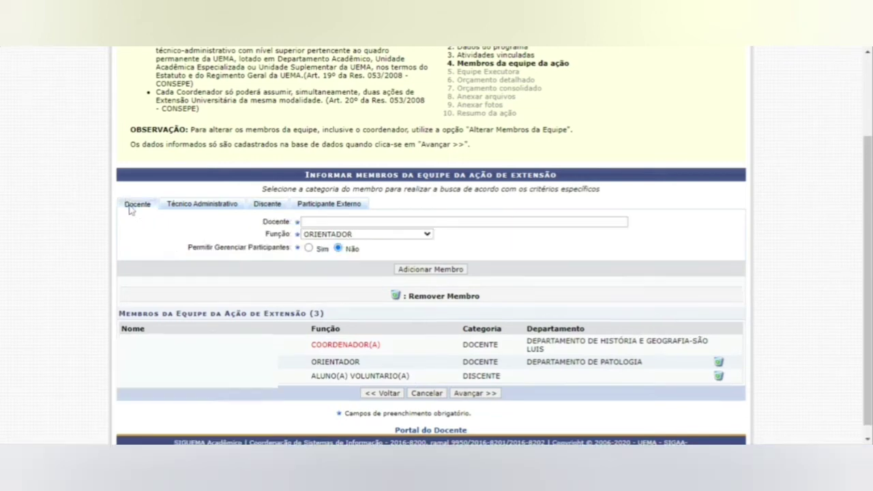
click(390, 235)
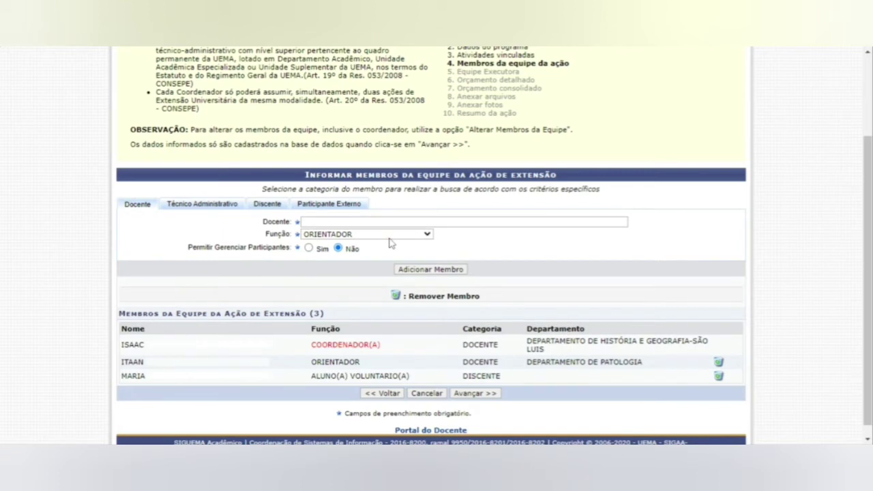
click(559, 248)
click(480, 394)
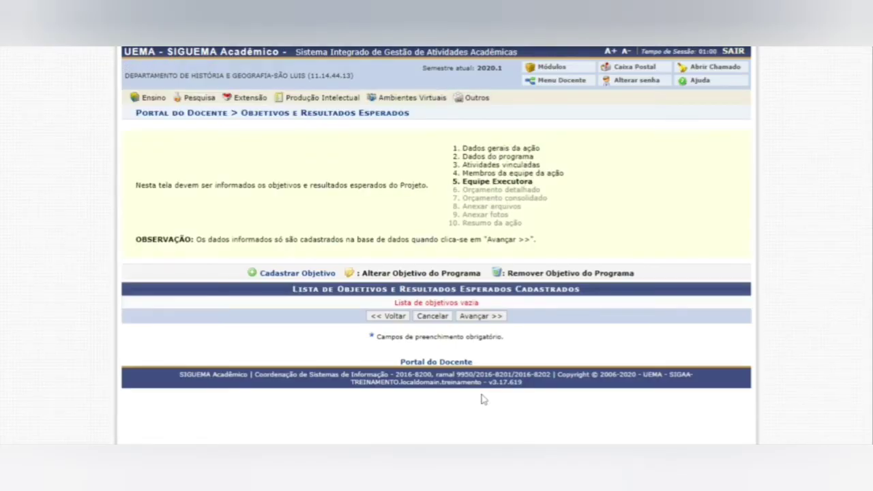
Step: Start registering a new project objective and fill it with the word "Objetivo" copied from its own label
click(306, 274)
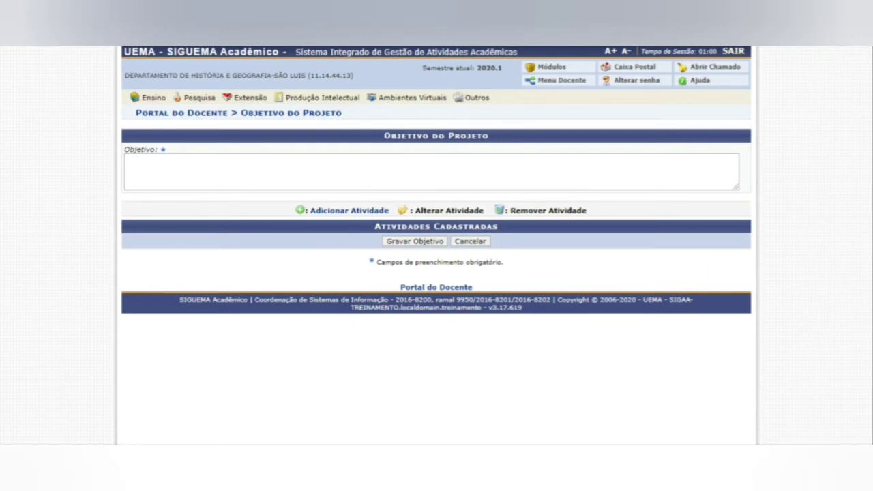
double_click(138, 149)
drag(138, 149, 142, 168)
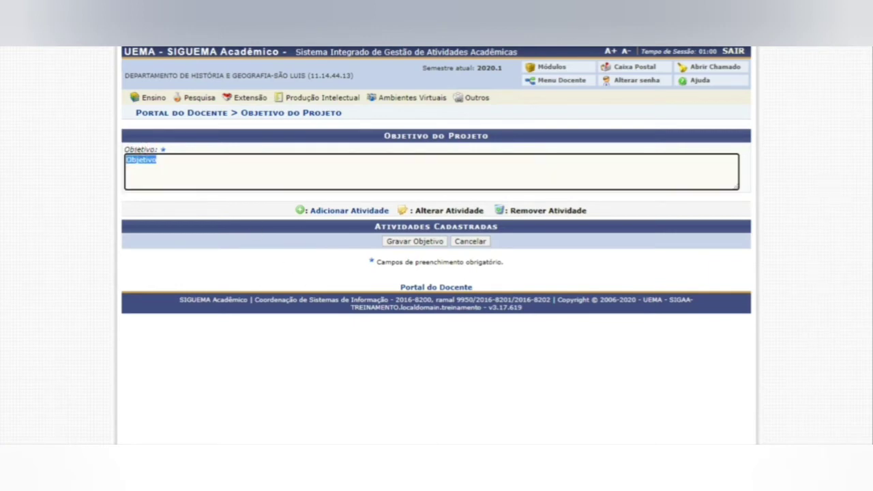
Step: Start a new activity for the objective, with the description ATIVIDADE 01 and a workload of 30 hours
click(335, 215)
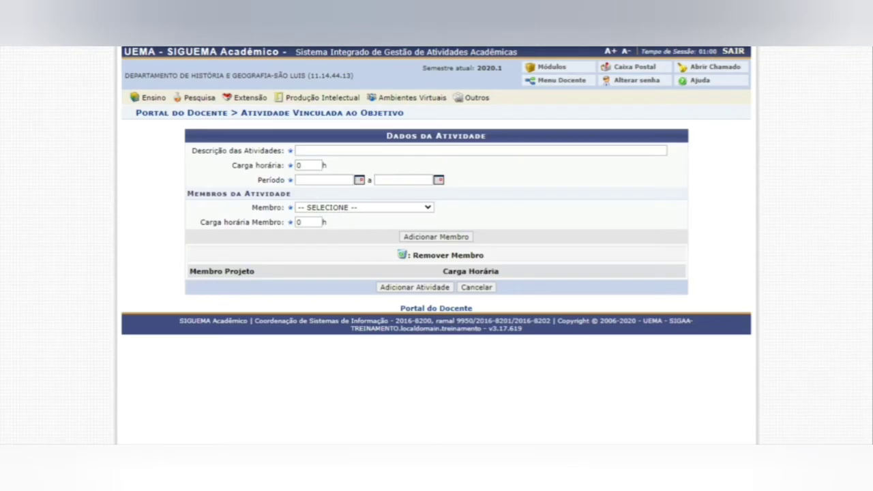
click(304, 148)
text(ATIVIDADE 01)
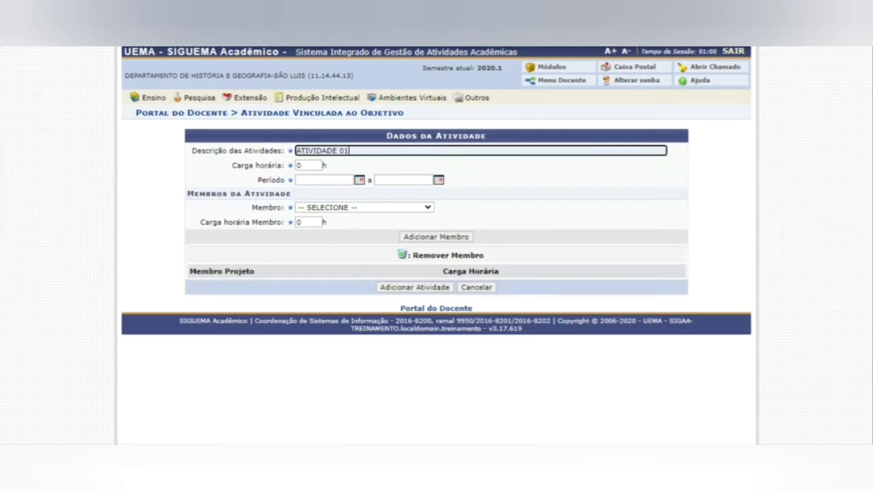
key(Tab)
text(30)
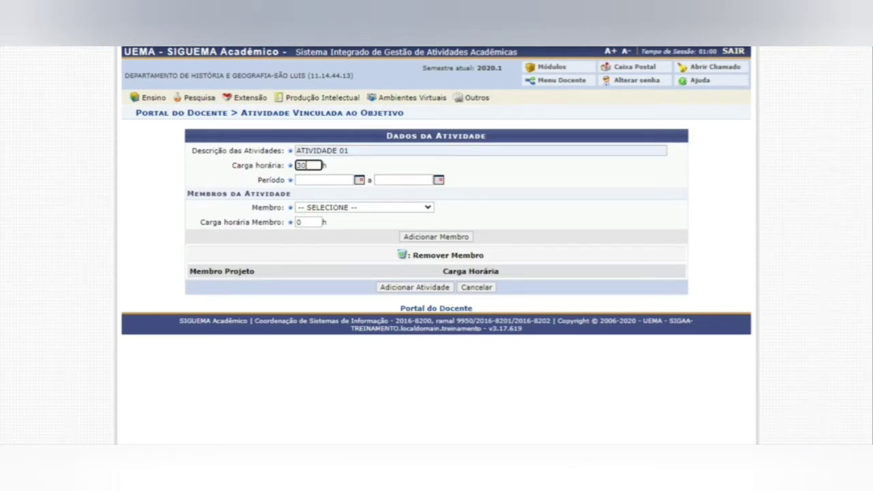
Step: Set the activity period from 01/09/2020 to 30/07/2021
click(359, 180)
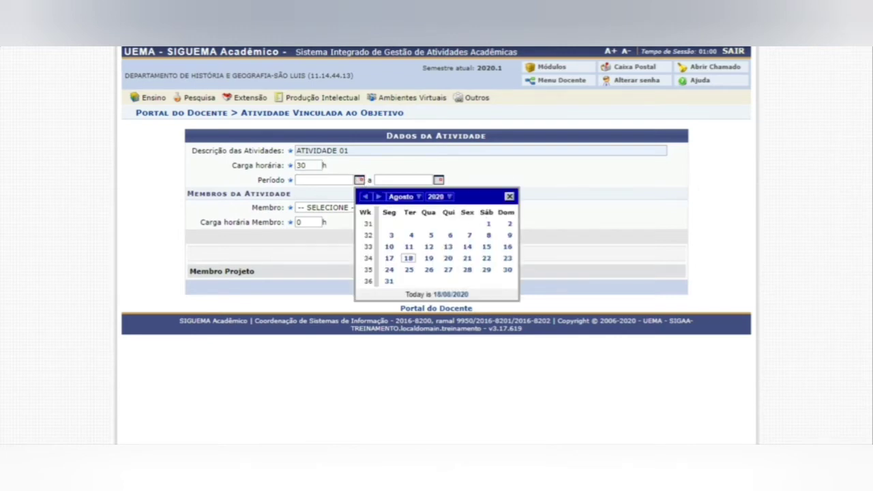
click(488, 225)
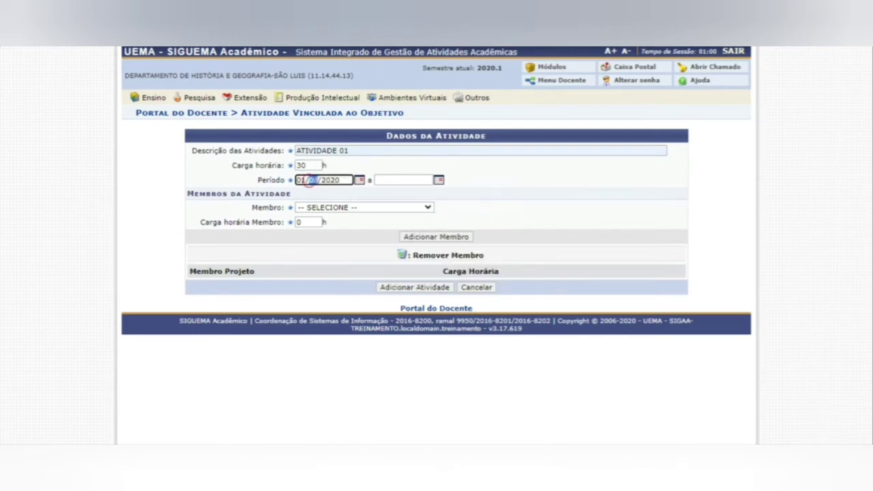
text(09)
click(400, 180)
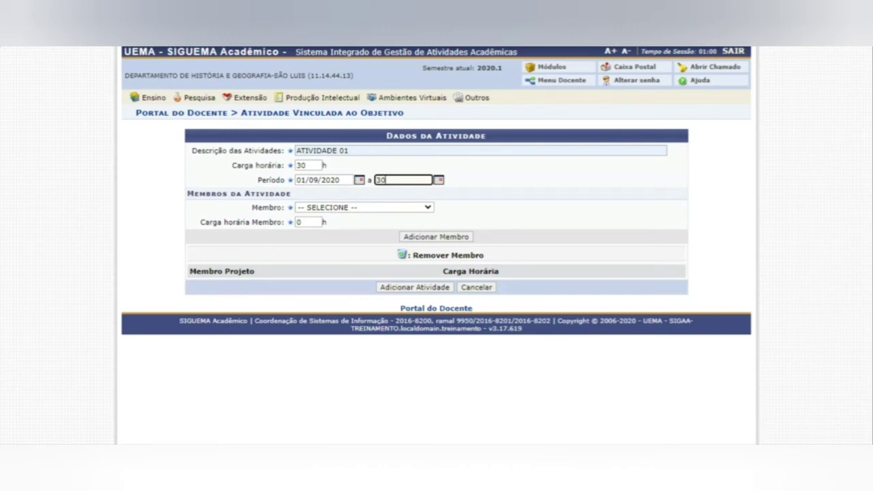
text(30/07/2021)
Step: Add the first team member to the activity with a member workload of 30 hours
click(387, 214)
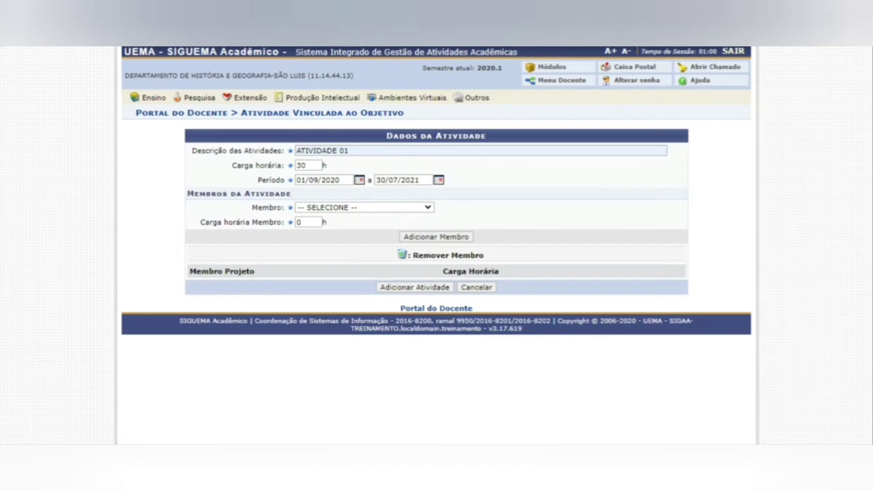
click(355, 233)
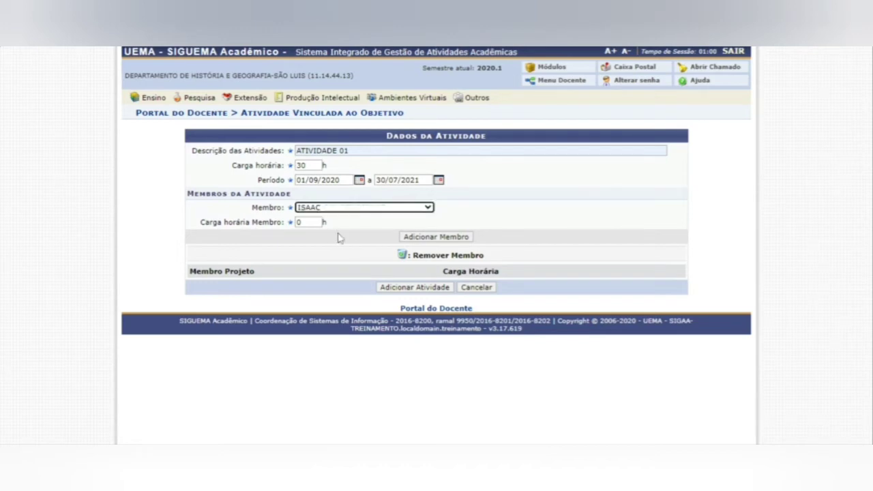
click(265, 222)
text(30)
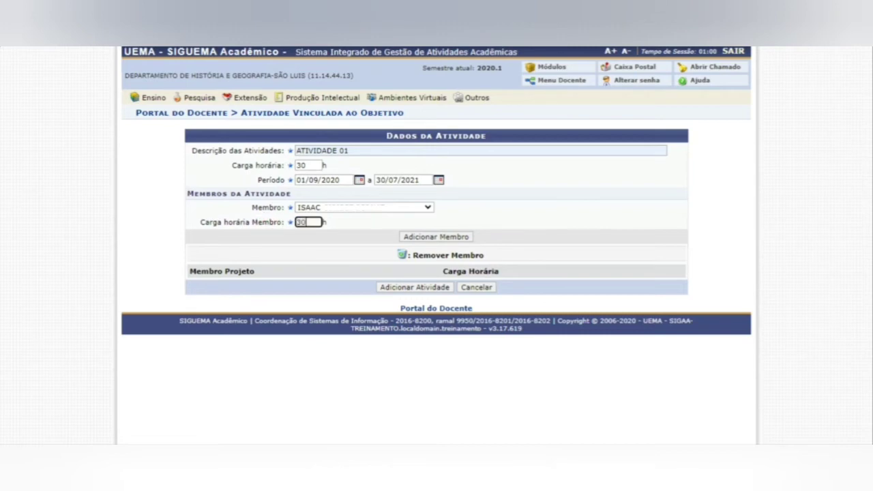
click(419, 238)
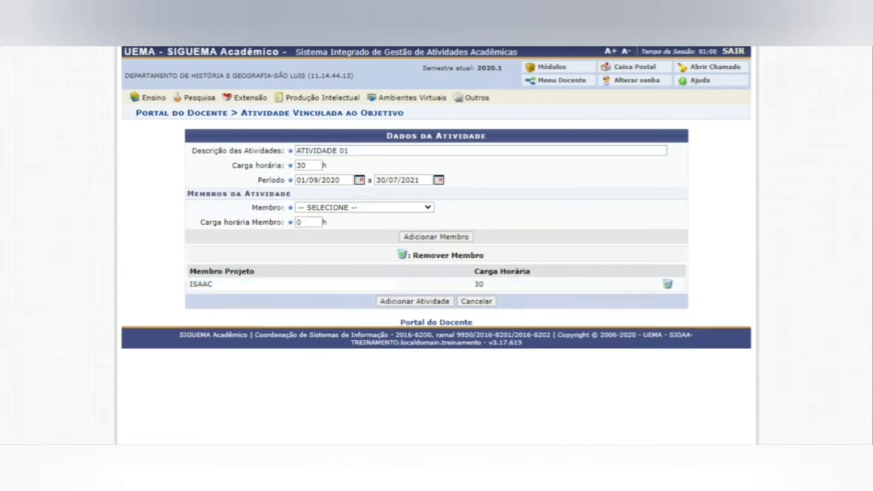
Step: Change the activity description to ATIVIDADE 02 and add a second team member with a workload of 30 hours
click(351, 149)
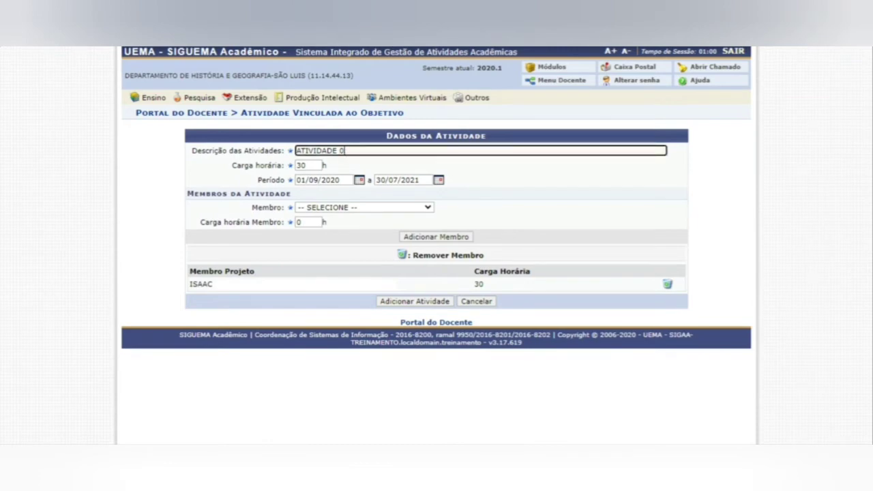
text(2)
click(386, 209)
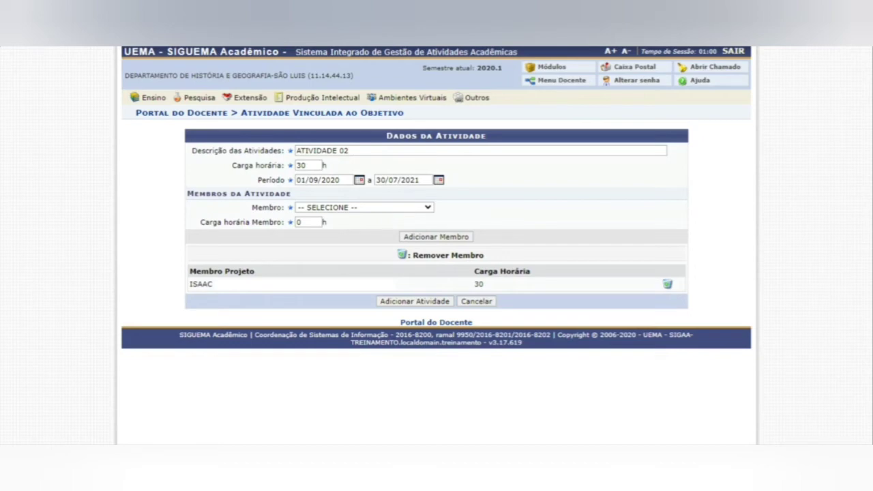
click(399, 234)
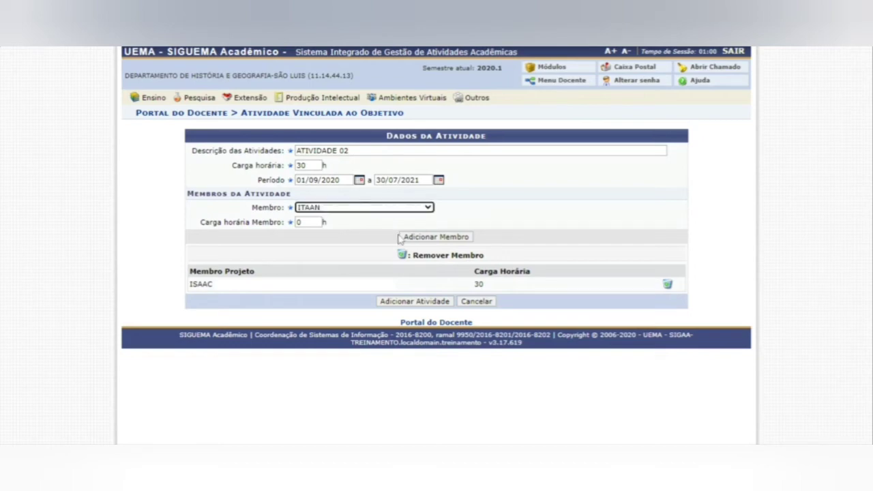
click(265, 222)
text(3)
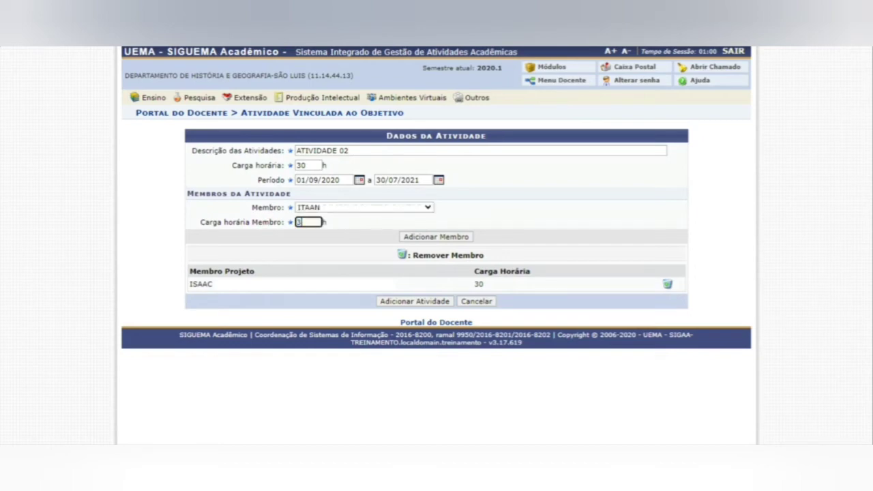
text(0)
click(437, 238)
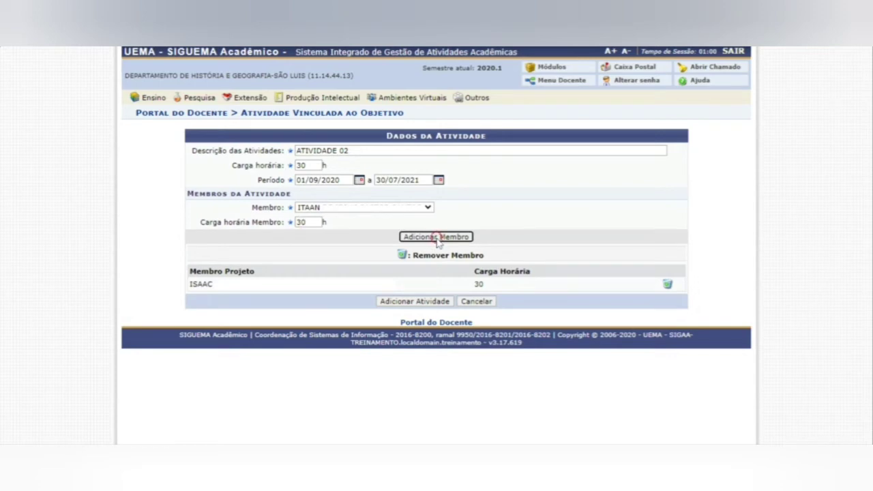
Step: Change the activity description to ATIVIDADE 03 and add a third team member with a workload of 30 hours
click(371, 151)
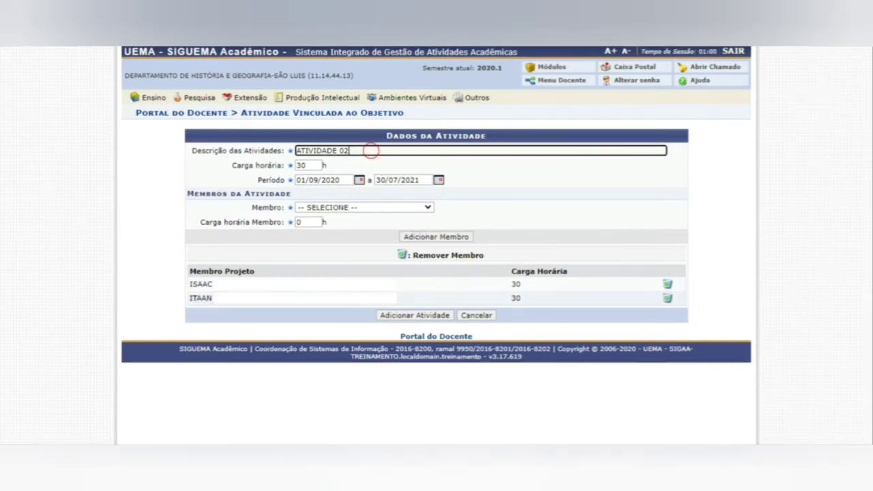
key(BackSpace)
double_click(298, 222)
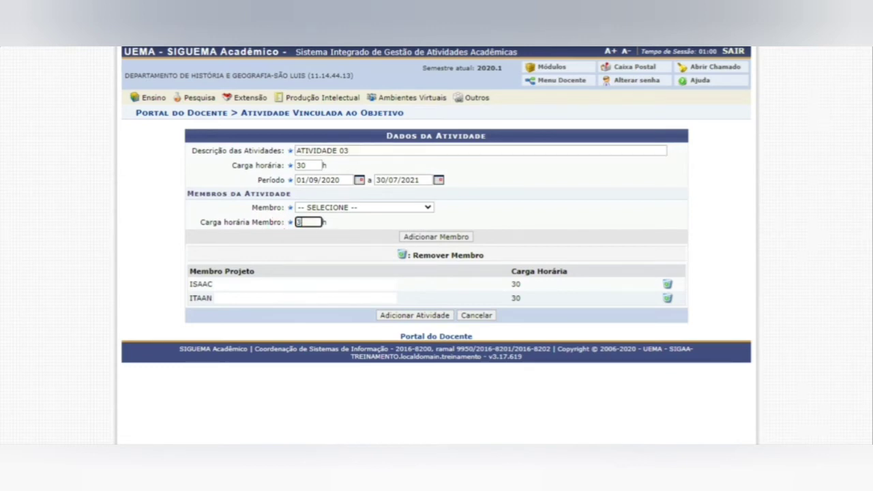
click(427, 237)
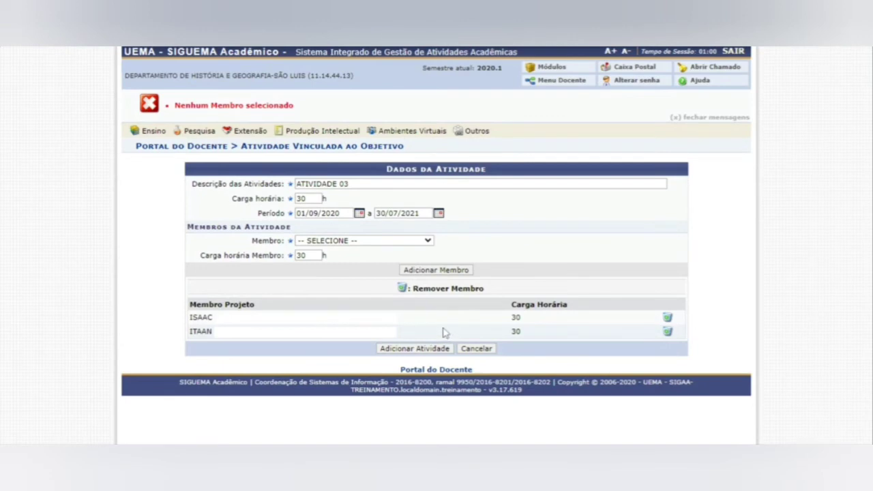
click(316, 247)
click(314, 243)
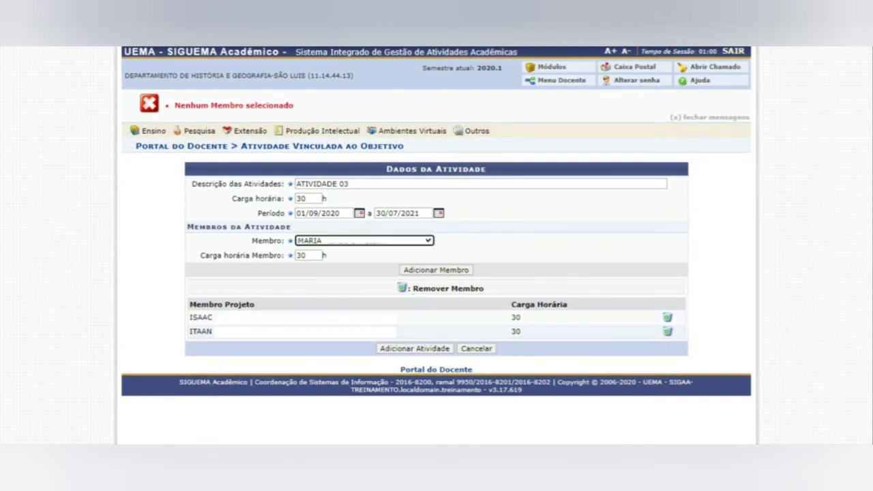
click(417, 271)
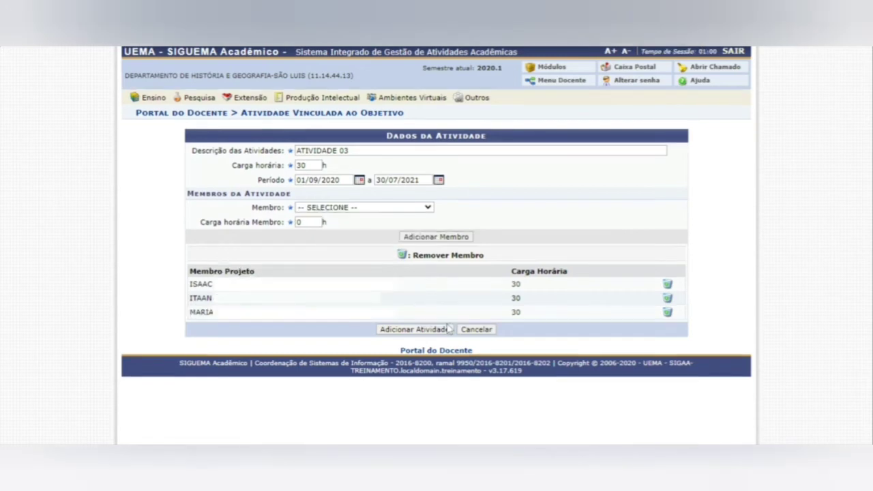
Step: Save the activity and its objective, and advance to the detailed budget
click(442, 331)
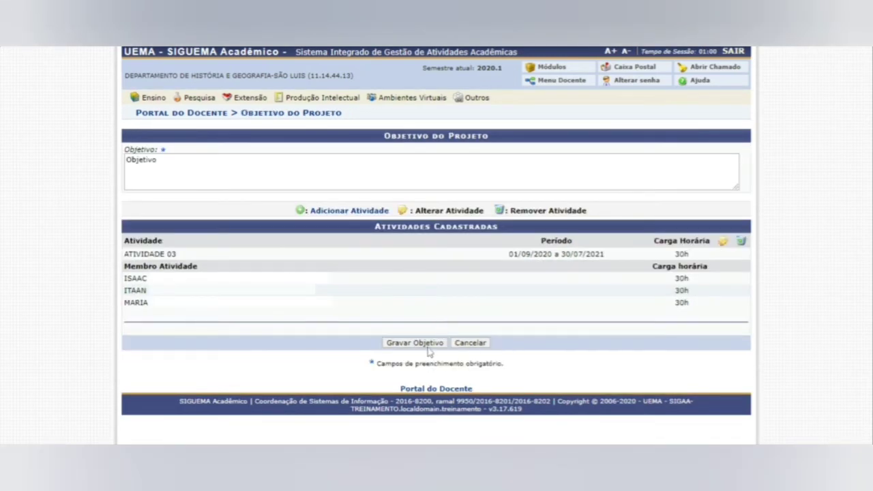
click(423, 345)
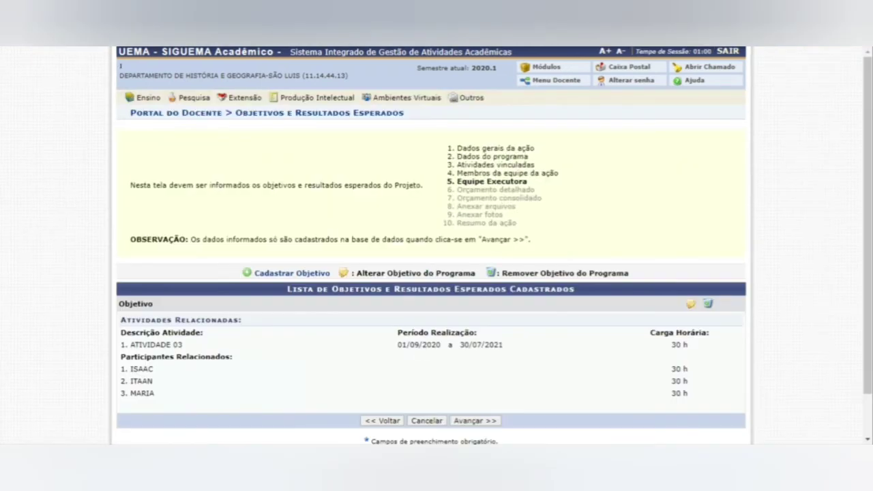
scroll(523, 389, down, 2)
click(485, 374)
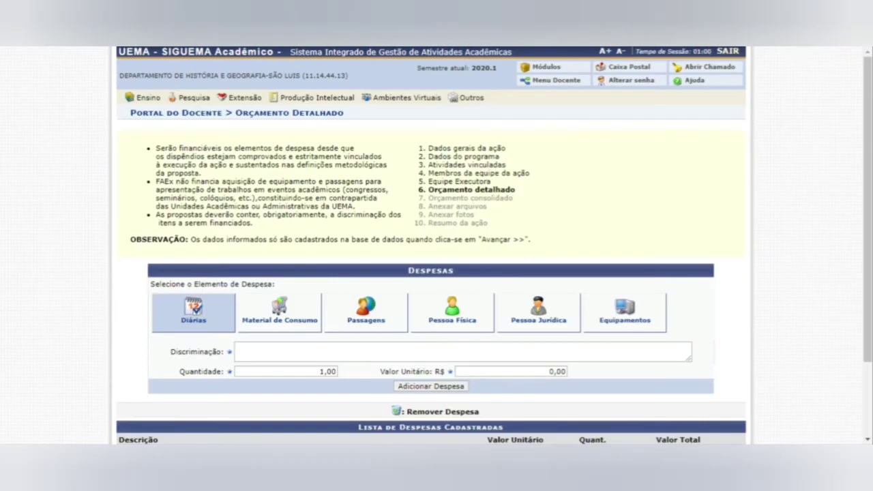
Step: Add a Diárias expense described as TESTE 01 with a unit value of R$ 1.000,00
scroll(437, 272, down, 3)
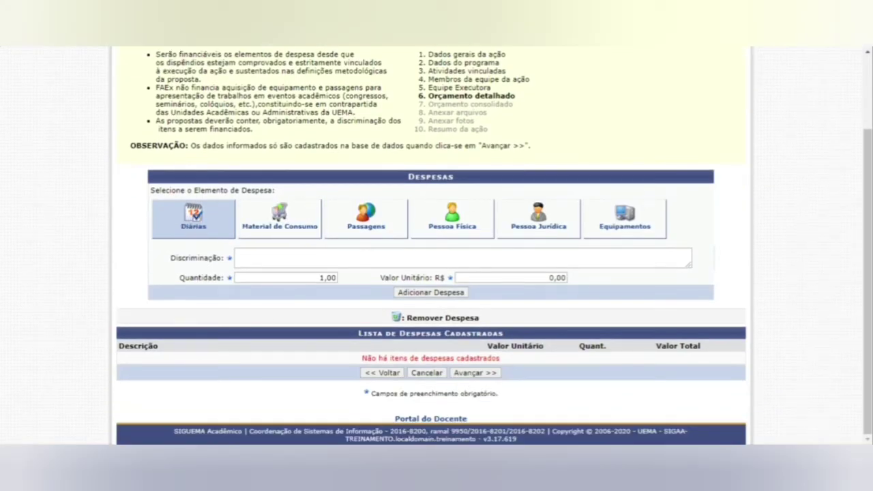
click(299, 259)
text(TESTE)
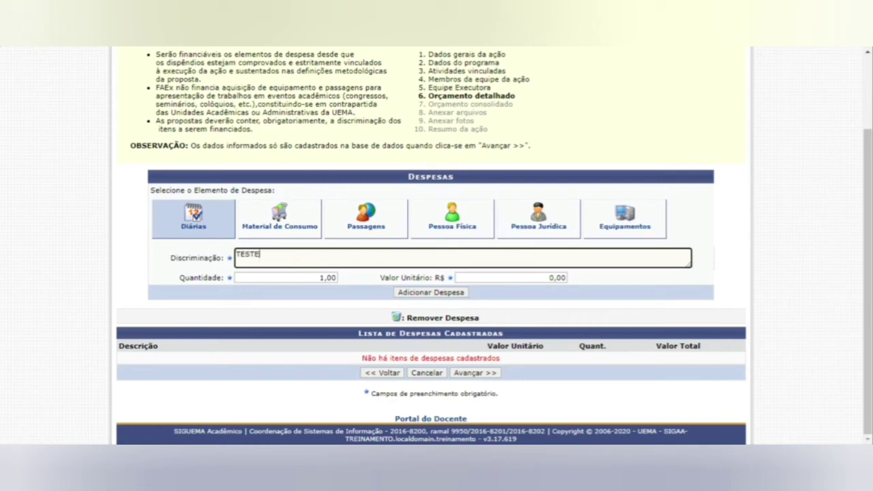
text( 01)
click(539, 278)
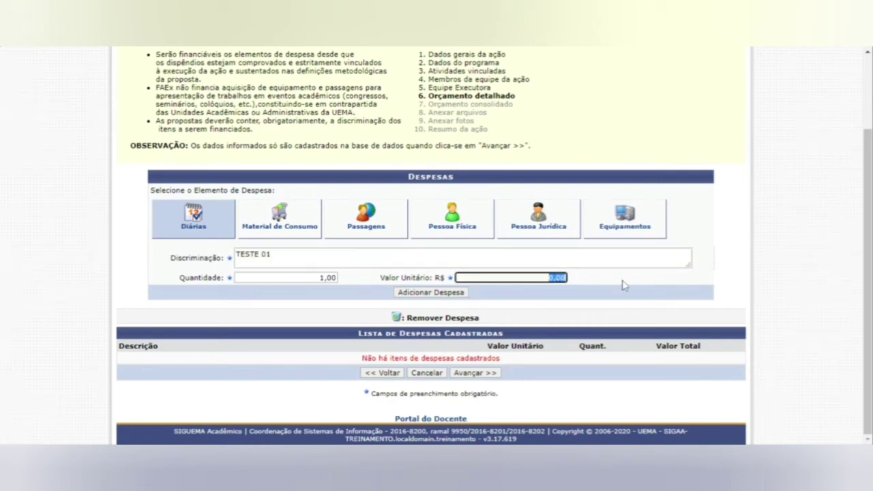
text(3000)
text(0)
click(449, 296)
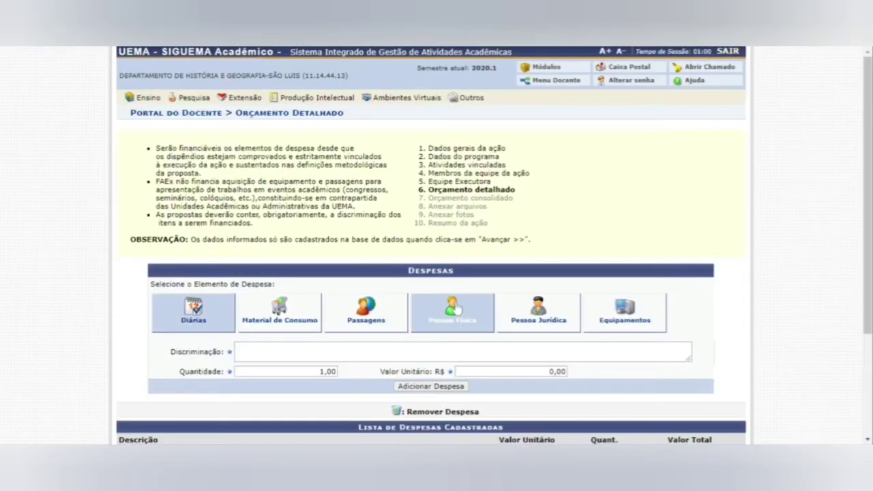
Step: Add a Material de Consumo expense described as MATERIAL TESTE with a unit value of R$ 1.000,00, and advance to the consolidated budget
scroll(310, 232, down, 2)
click(285, 170)
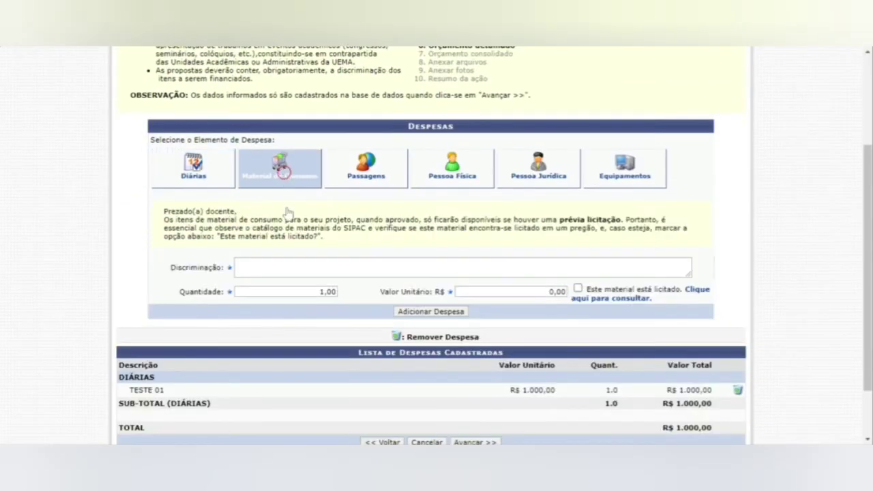
click(278, 267)
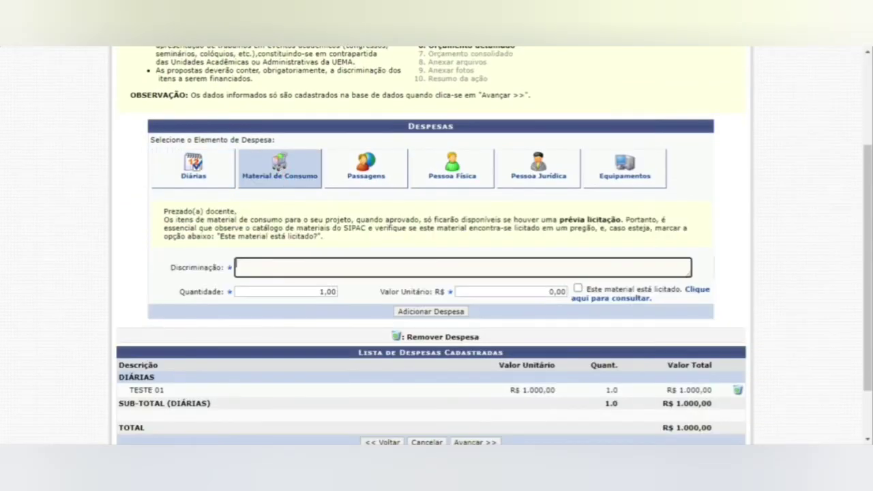
text(MATERIAL TESTE)
key(Tab)
key(Tab)
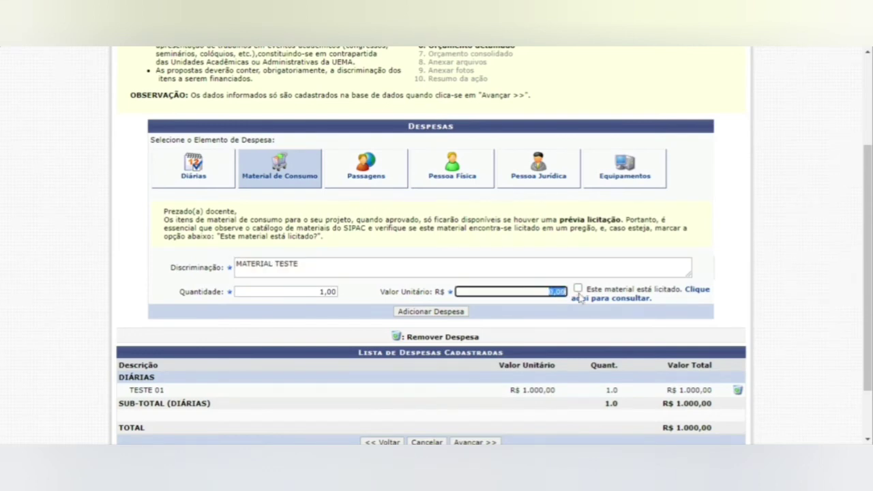
text(10)
click(419, 313)
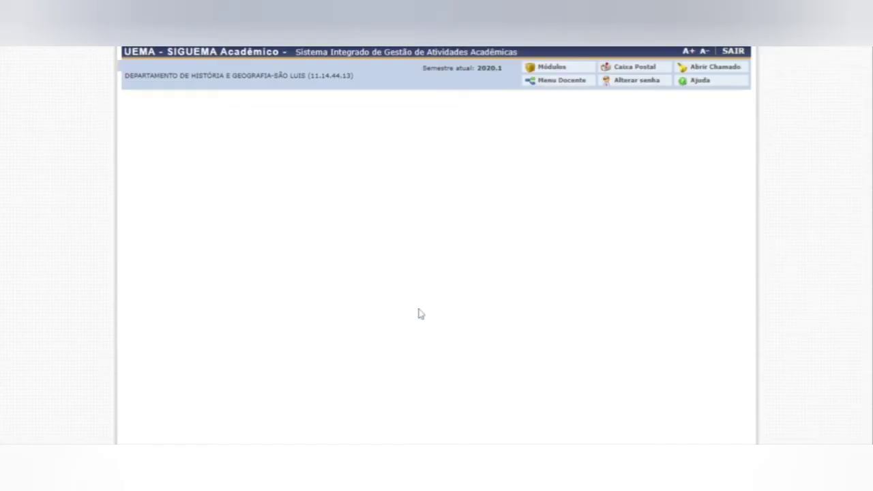
scroll(419, 312, down, 5)
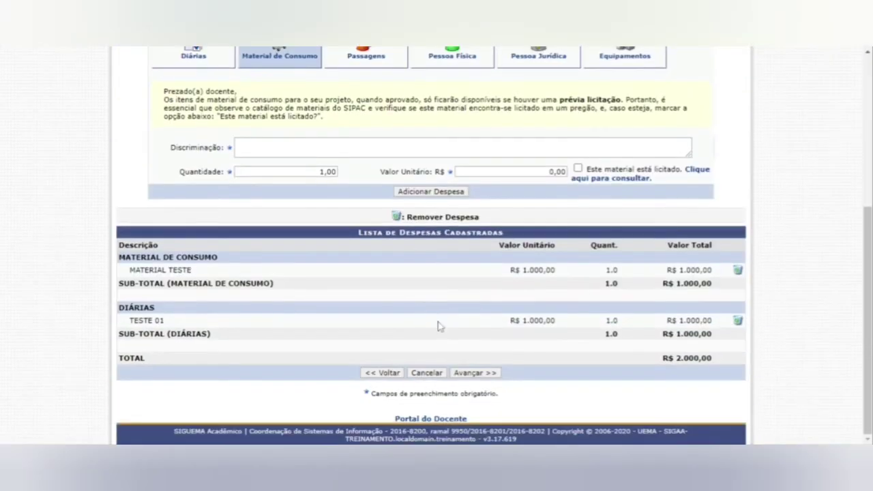
click(475, 374)
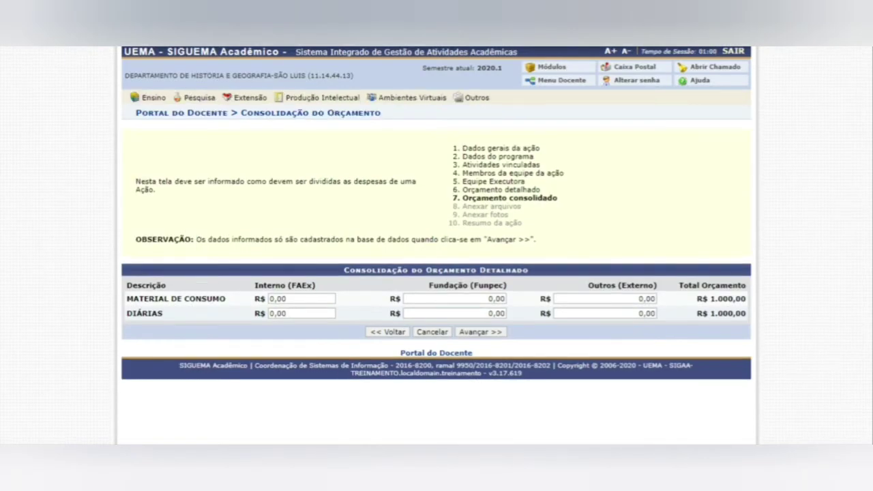
Step: Allocate R$ 1.000,00 to both Interno (FAEx) and Outros (Externo) for MATERIAL DE CONSUMO, and try to advance
key(Tab)
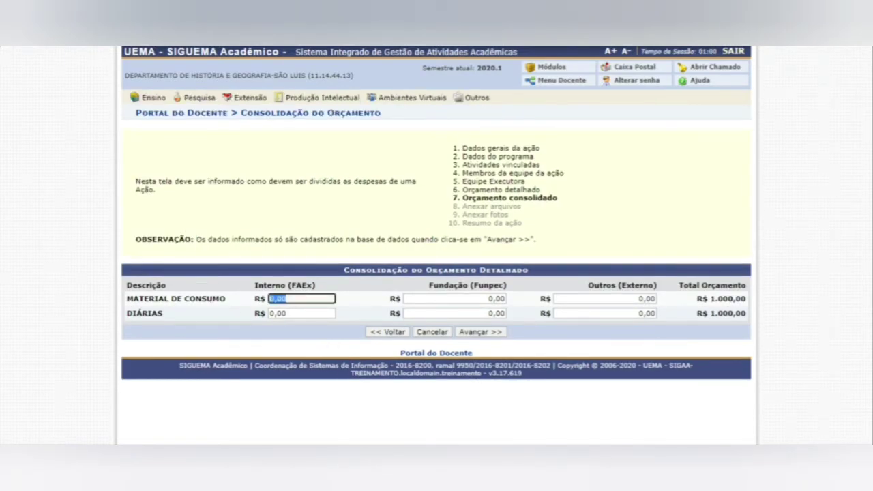
text(1.000,00)
click(605, 299)
text(10)
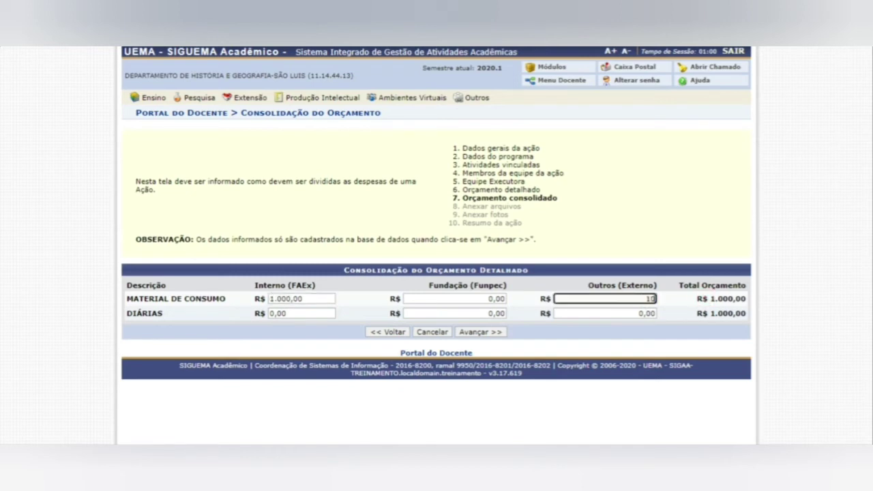
text(,00)
click(472, 333)
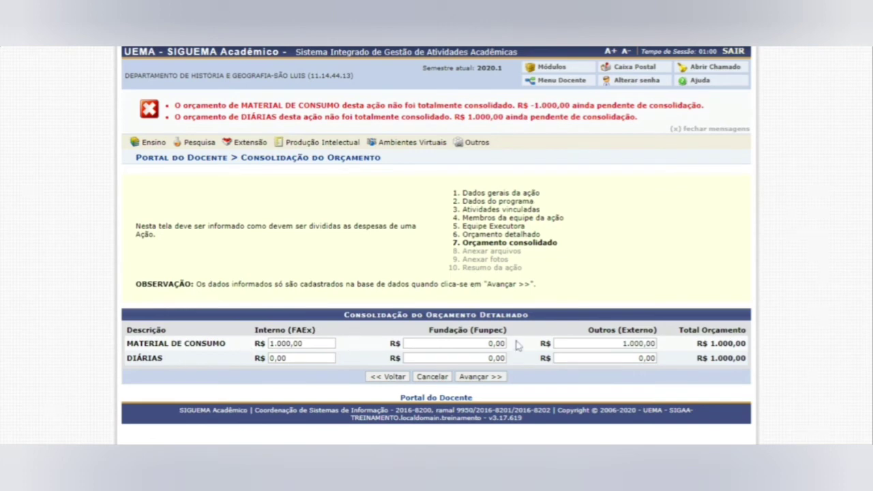
Step: Clear the Outros (Externo) amount for MATERIAL DE CONSUMO, set it to 1.000,00 for DIÁRIAS, and advance to the file attachments
double_click(639, 343)
drag(634, 358, 679, 361)
key(BackSpace)
drag(620, 344, 683, 349)
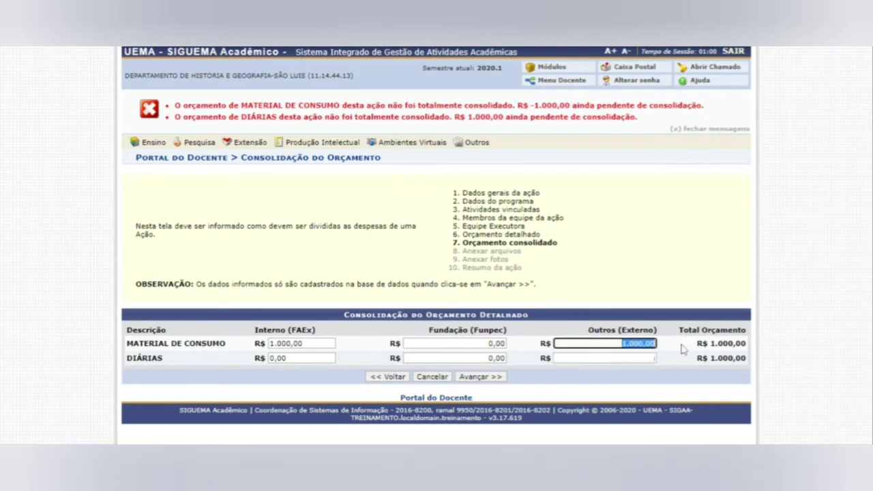
key(BackSpace)
click(688, 357)
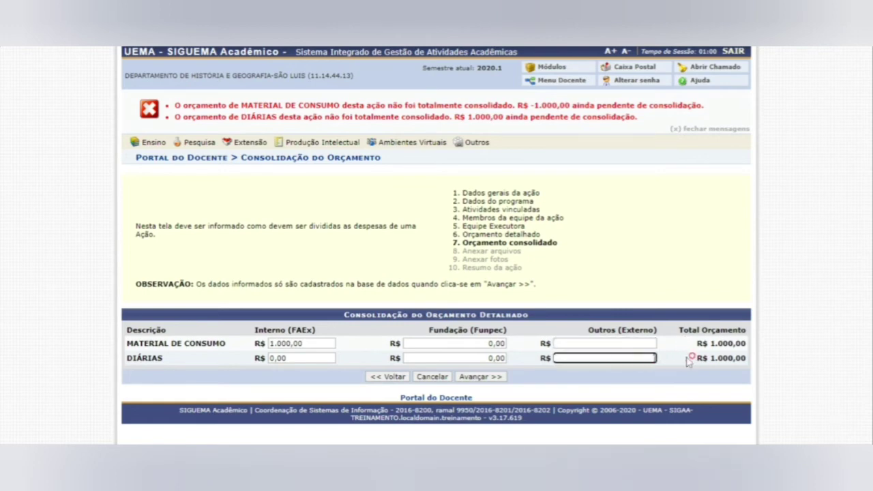
text(100000)
click(479, 379)
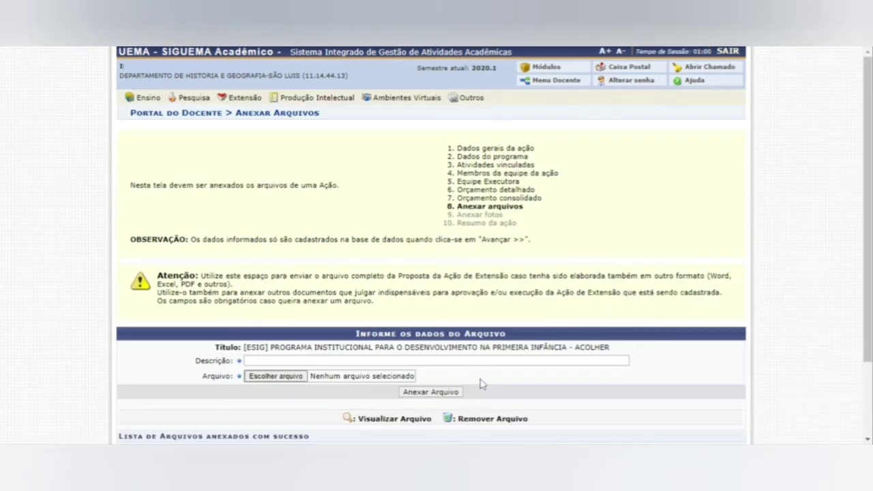
Step: Enter Termo de Consentimento as the file description and choose ARQUIVO TESTE.png as the file
scroll(479, 384, down, 2)
scroll(480, 384, down, 1)
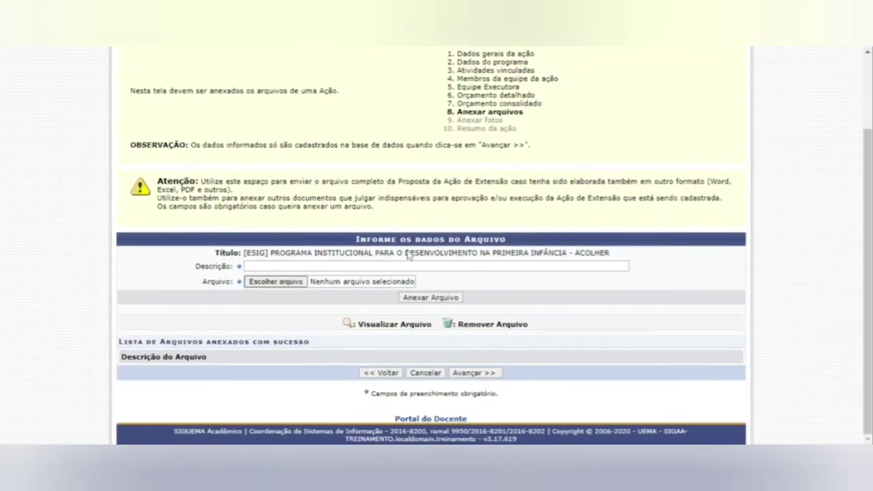
click(295, 266)
click(328, 266)
text(Termo de Consentimento)
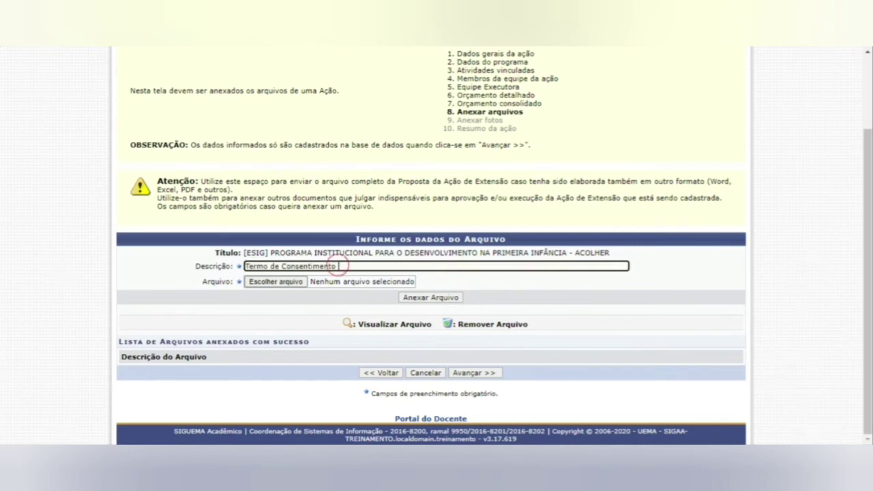
click(280, 285)
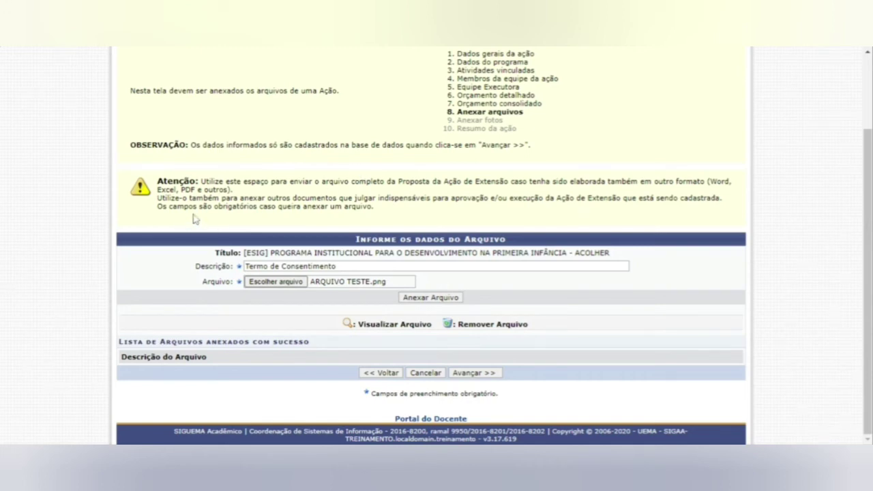
Step: Attach the file with its description replaced by "arquivo completo da Proposta da Ação de Extensão" from the notice, and advance to the photos
drag(293, 181, 510, 181)
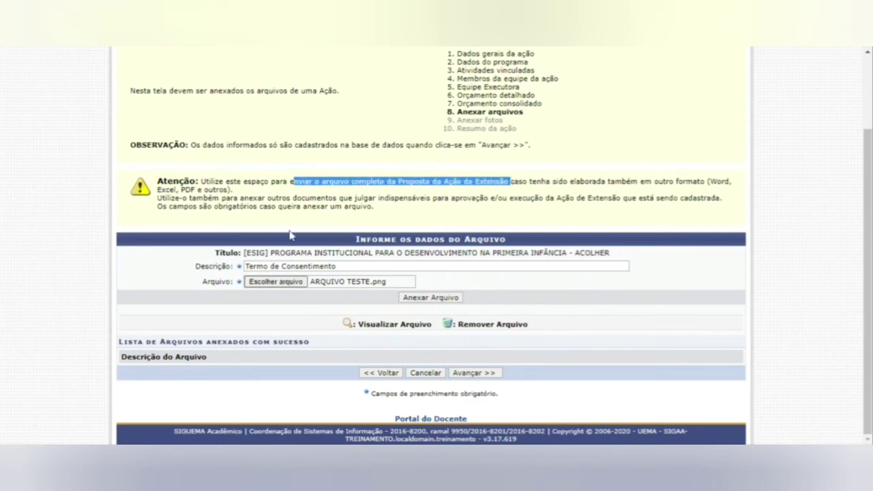
click(325, 190)
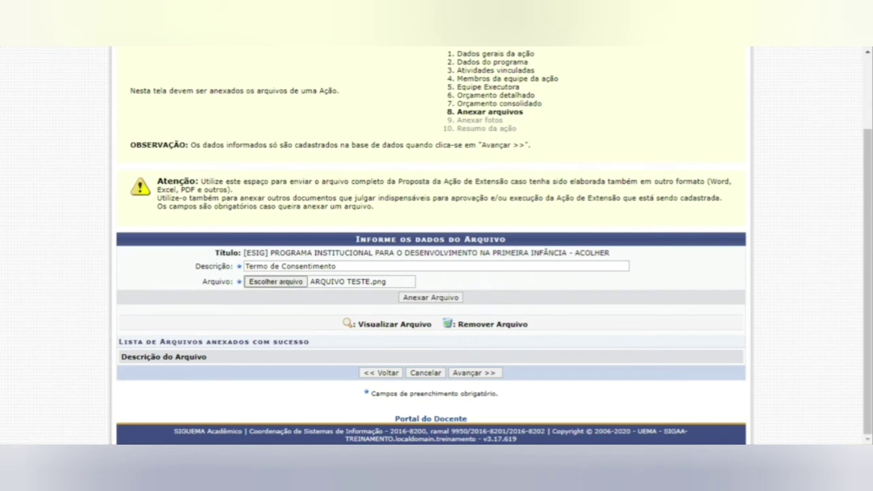
drag(322, 181, 510, 181)
key(ctrl+c)
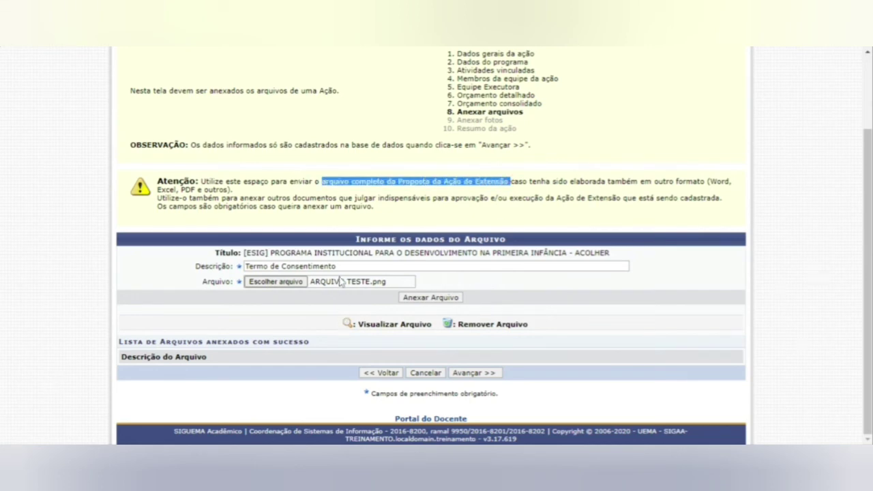
drag(339, 268, 208, 264)
key(ctrl+v)
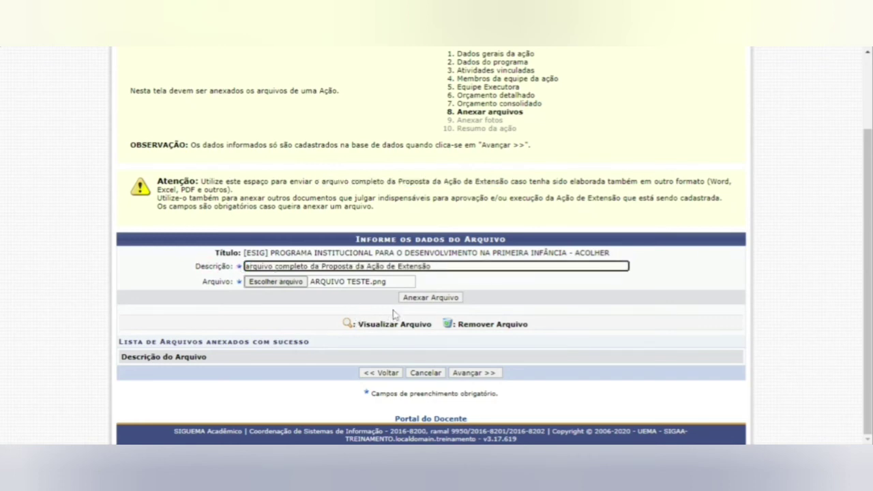
click(420, 300)
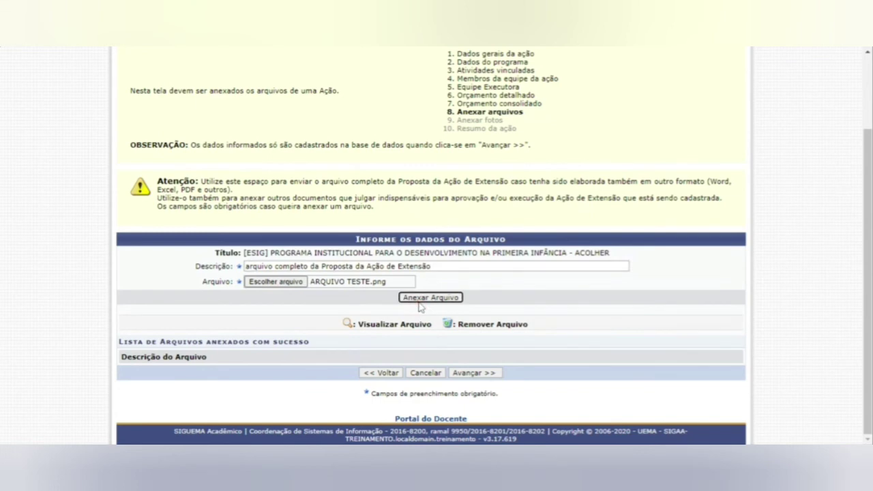
scroll(419, 306, down, 3)
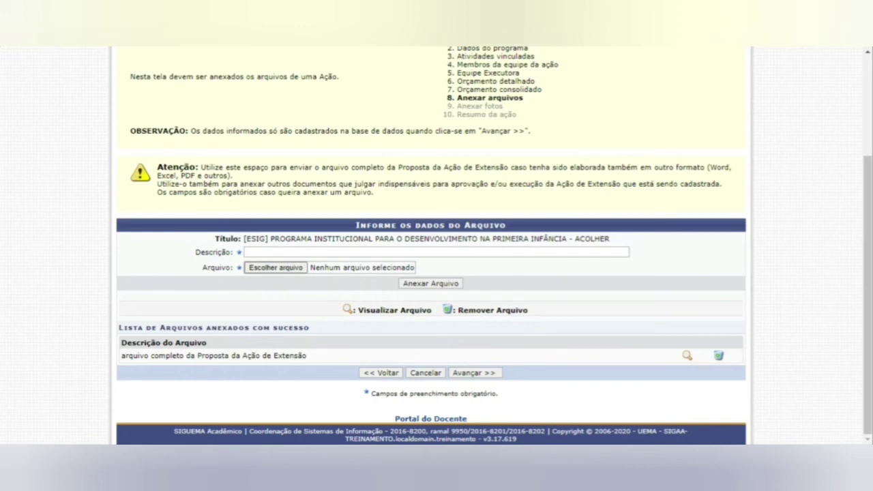
click(471, 375)
Step: Attach ARQUIVO TESTE.png as a photo described as FOTO IMPORTANTE, and advance to the action summary
scroll(470, 381, down, 3)
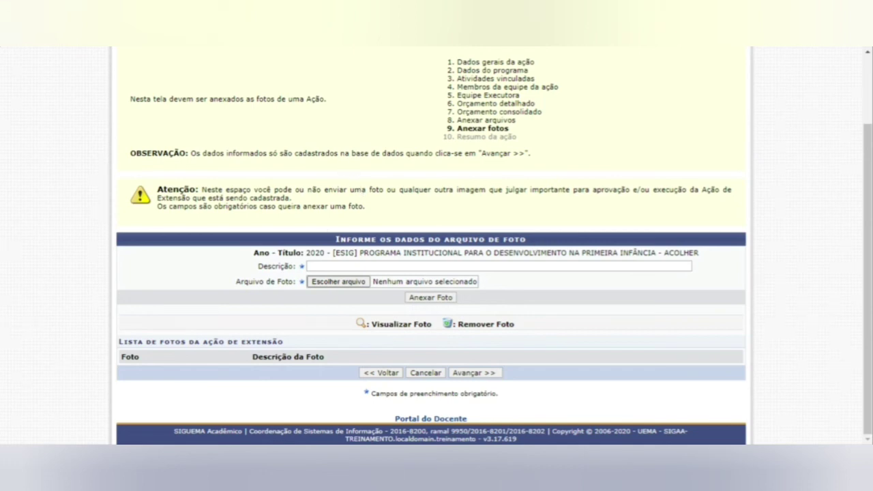
drag(324, 189, 725, 184)
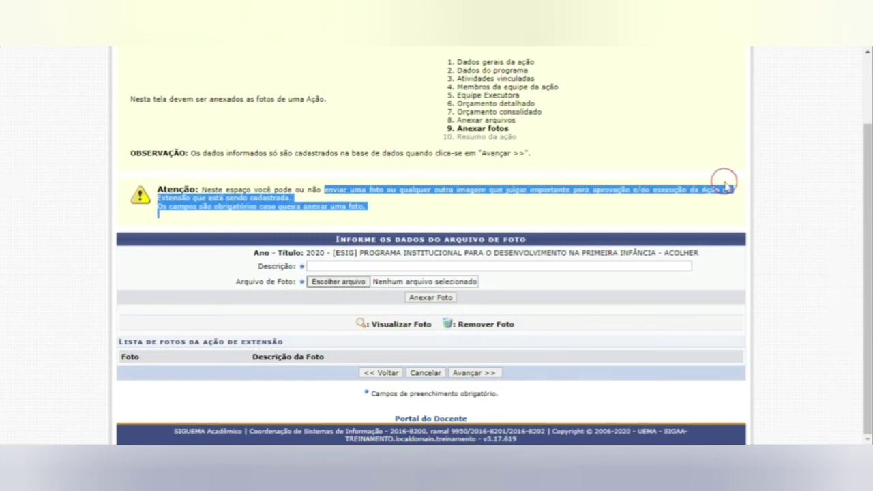
click(360, 260)
text(F)
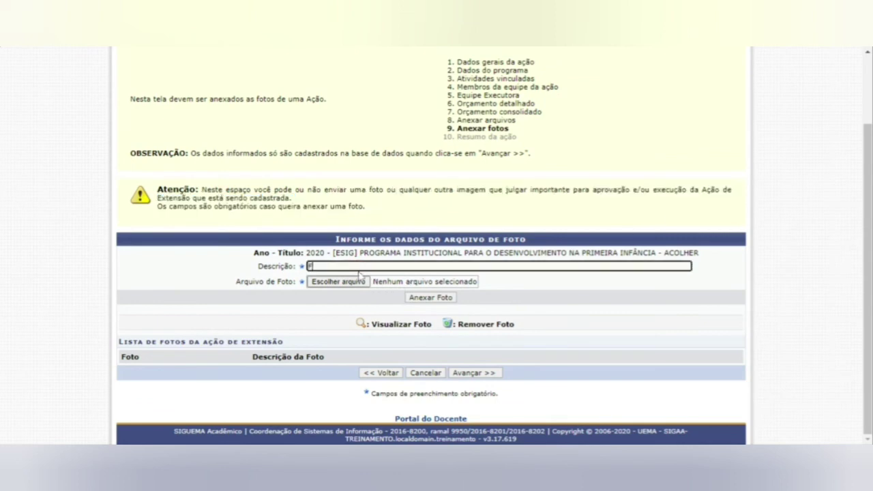
text(OTO IMPORTANTE)
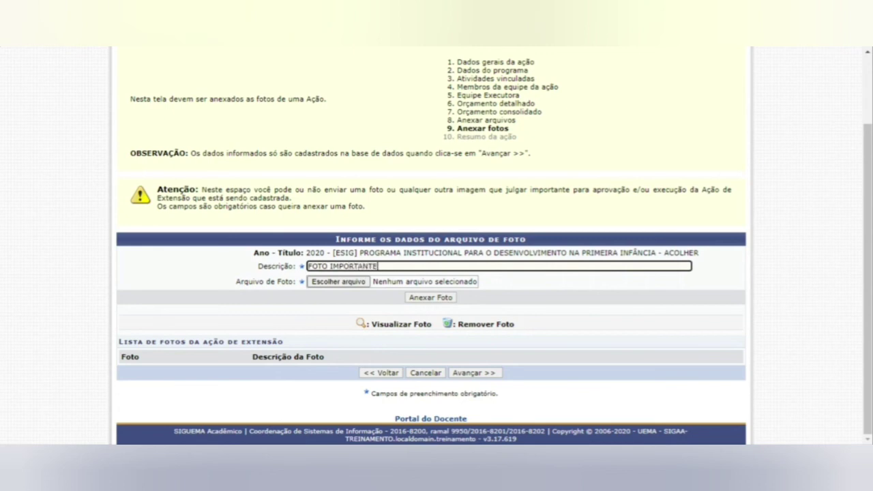
click(344, 283)
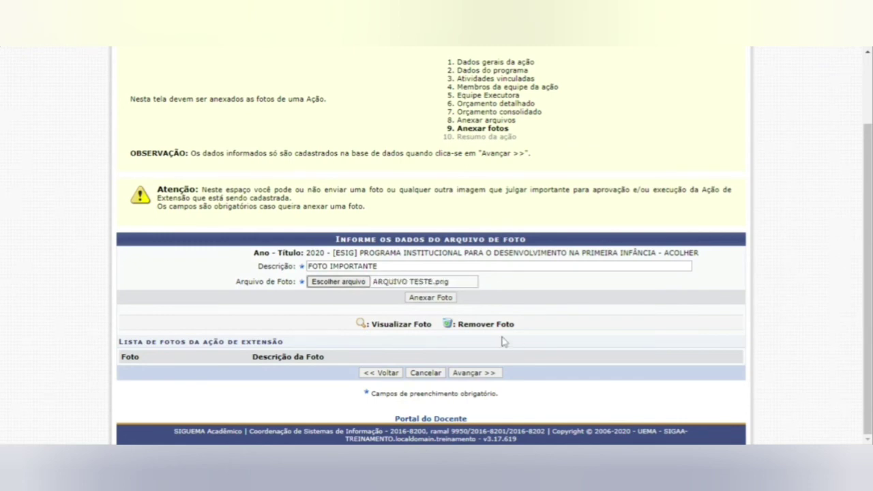
click(438, 298)
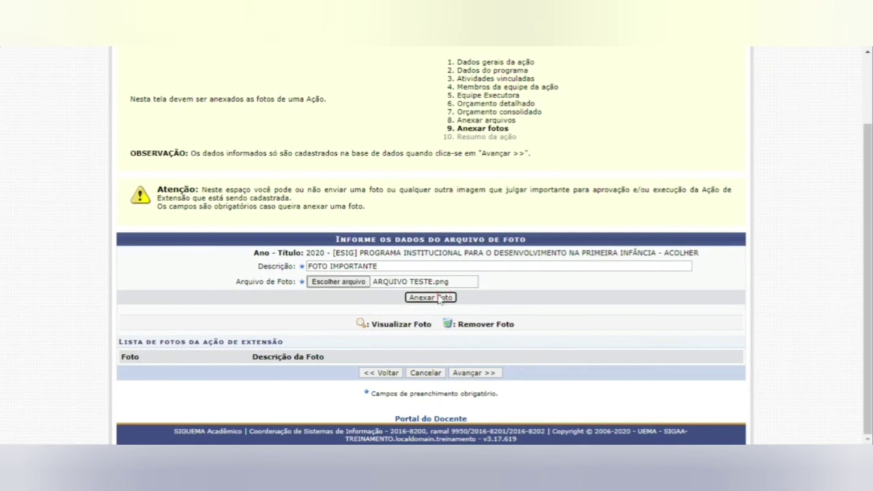
scroll(440, 313, down, 3)
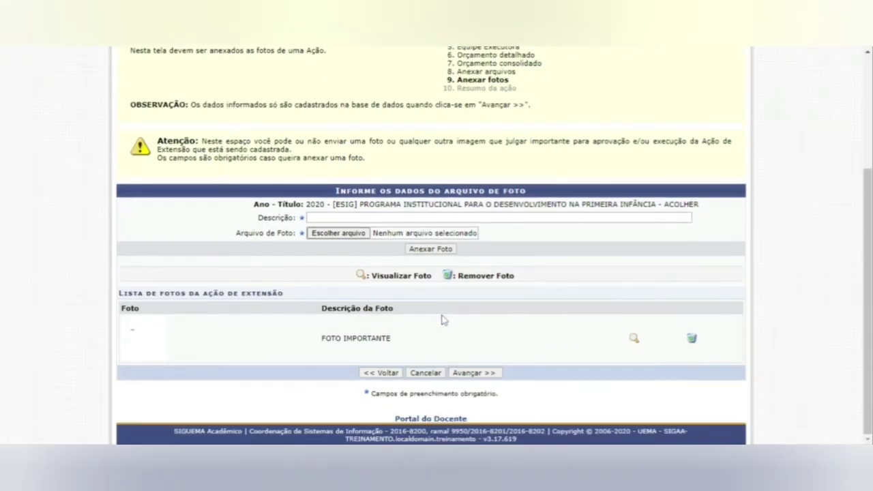
click(470, 376)
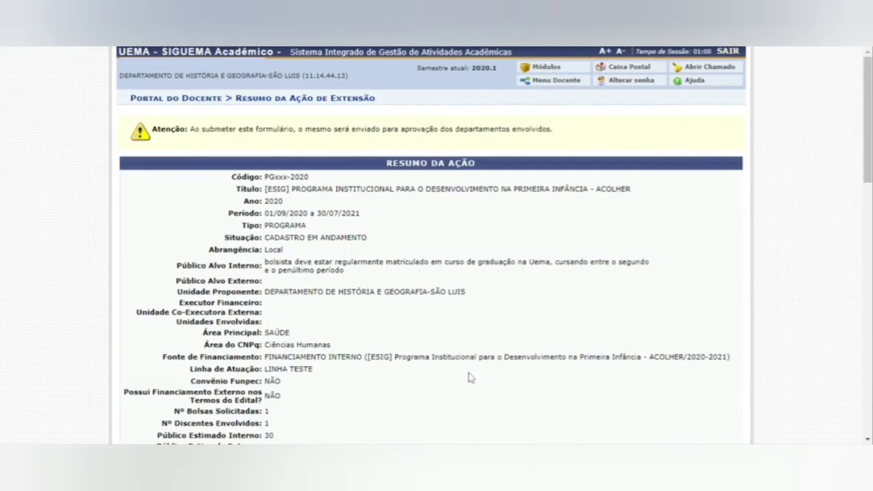
Step: Review the action summary through to the attached files and photos, and submit the proposal for approval
scroll(470, 377, down, 4)
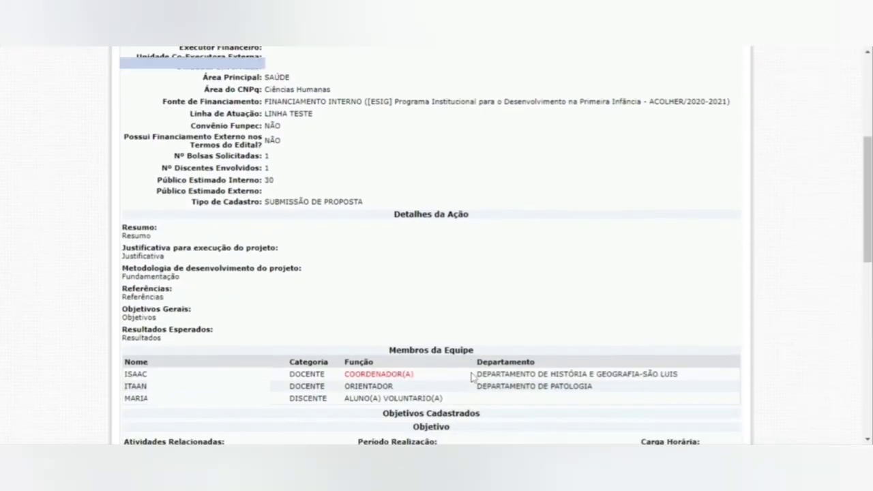
scroll(471, 377, down, 7)
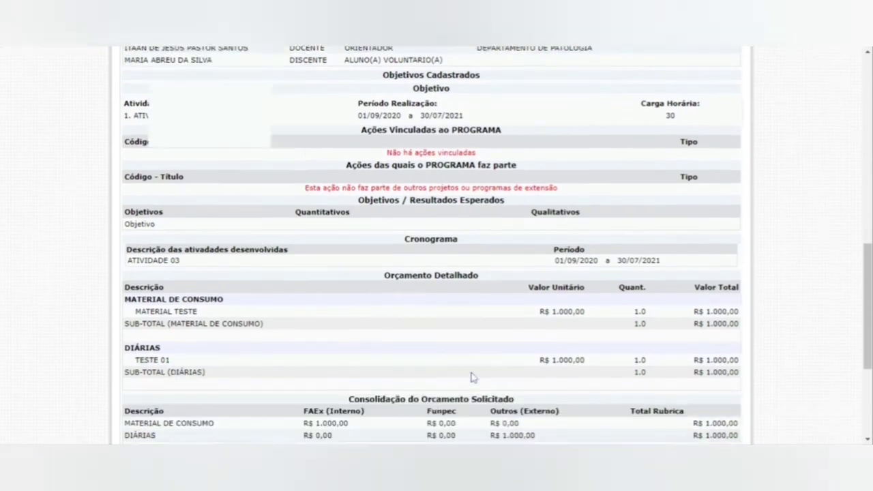
scroll(470, 377, down, 3)
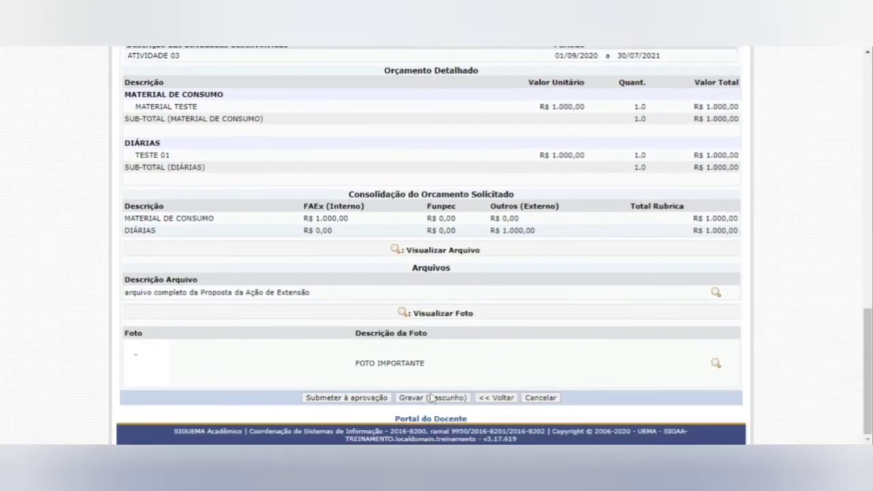
click(359, 401)
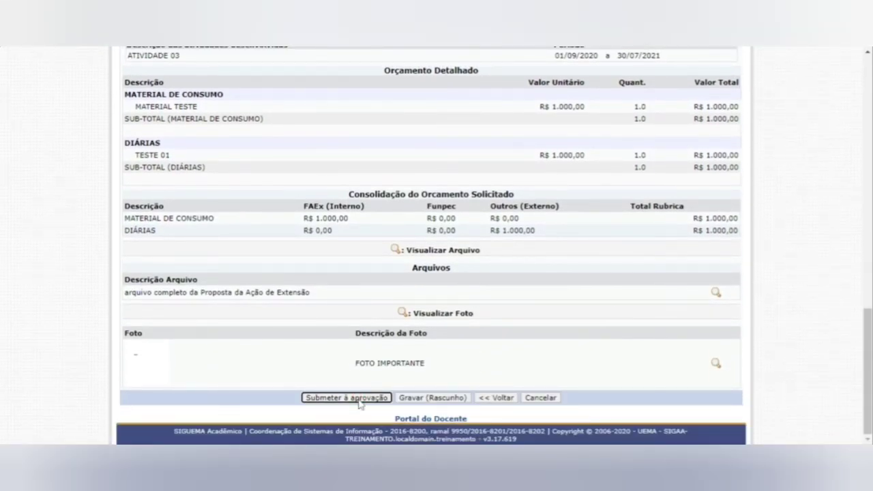